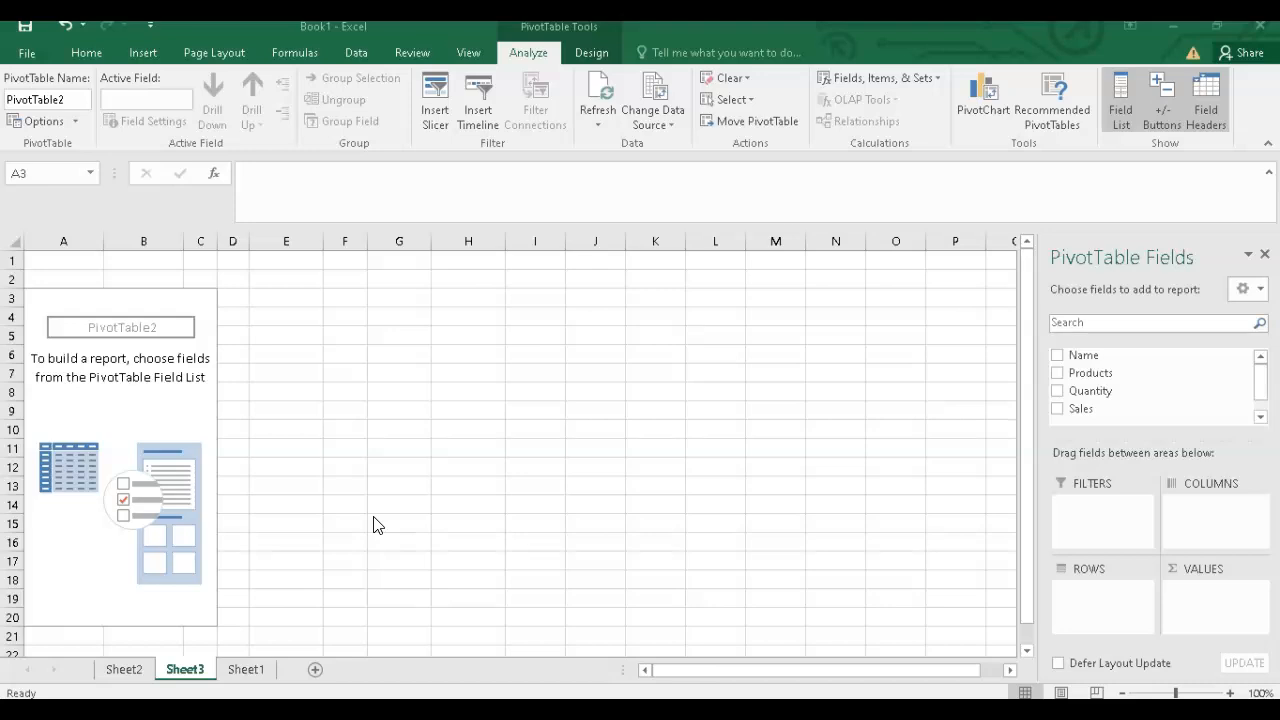
Build the PivotTable with Name in the rows area and the sum of Sales in the values area
left_click_drag(1085, 355, 1170, 437)
left_click(1089, 590)
left_click_drag(1085, 360, 1117, 600)
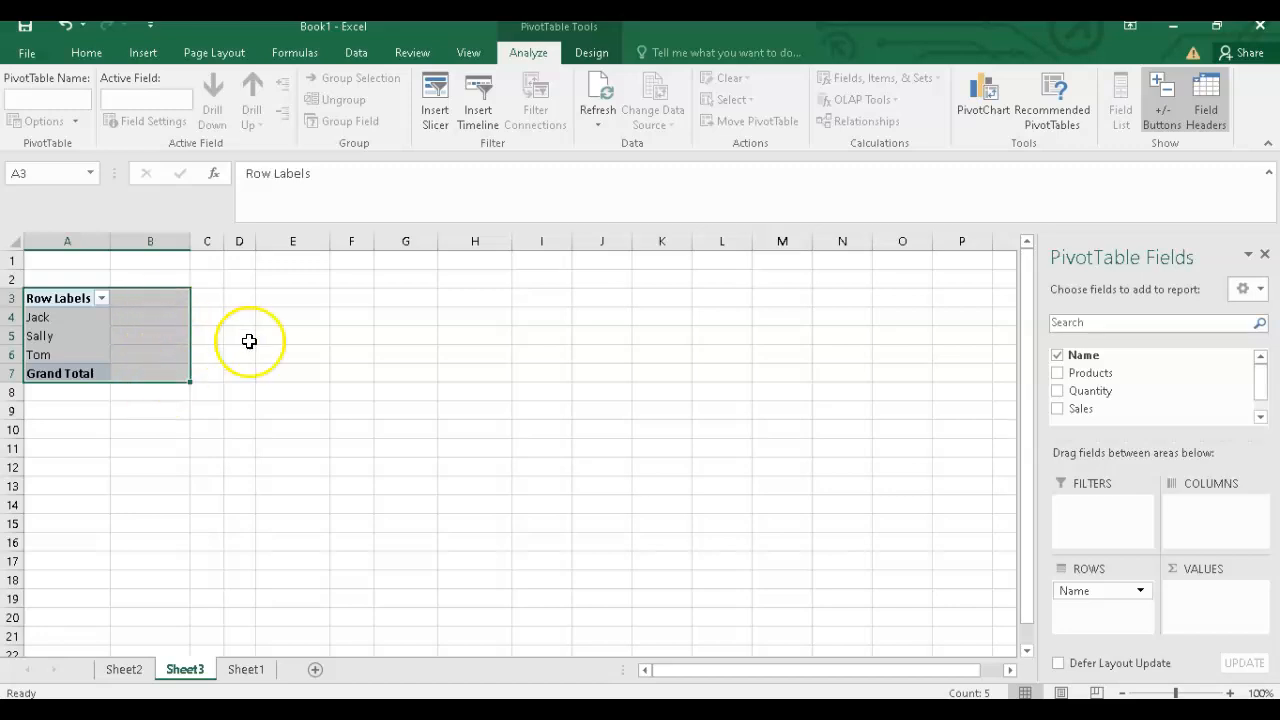
left_click_drag(1090, 427, 1210, 533)
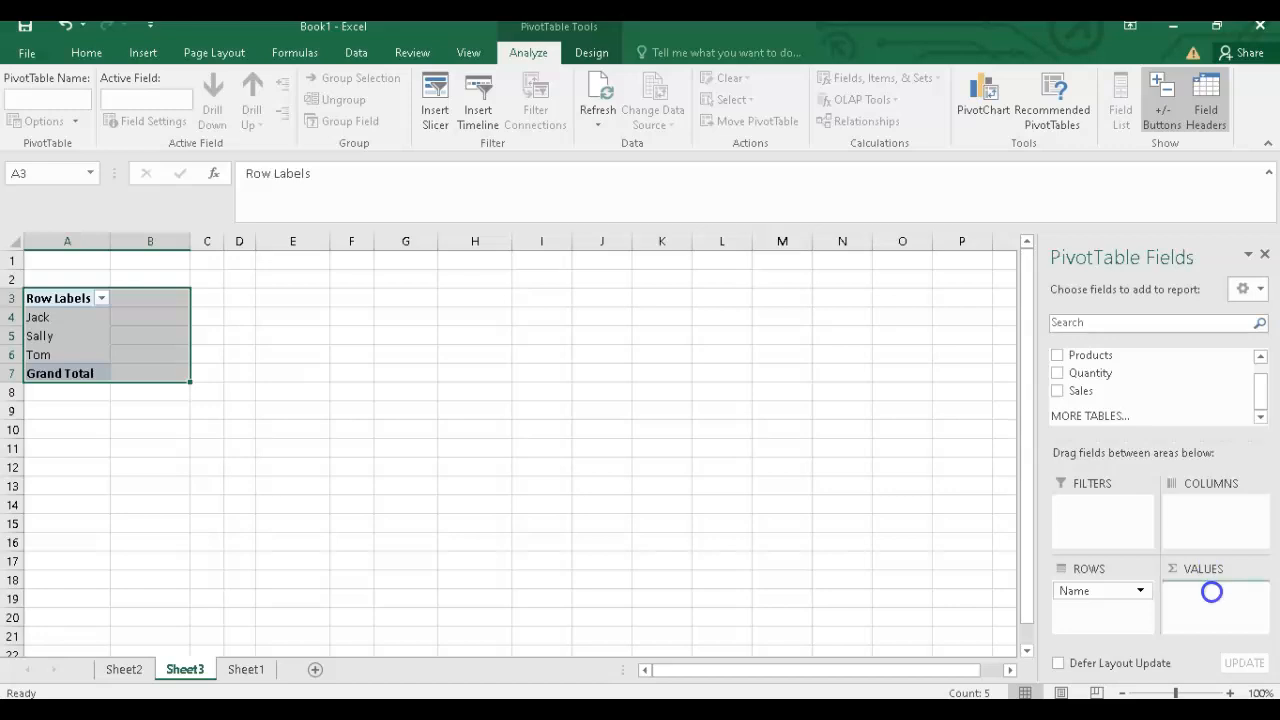
left_click_drag(1211, 592, 1213, 597)
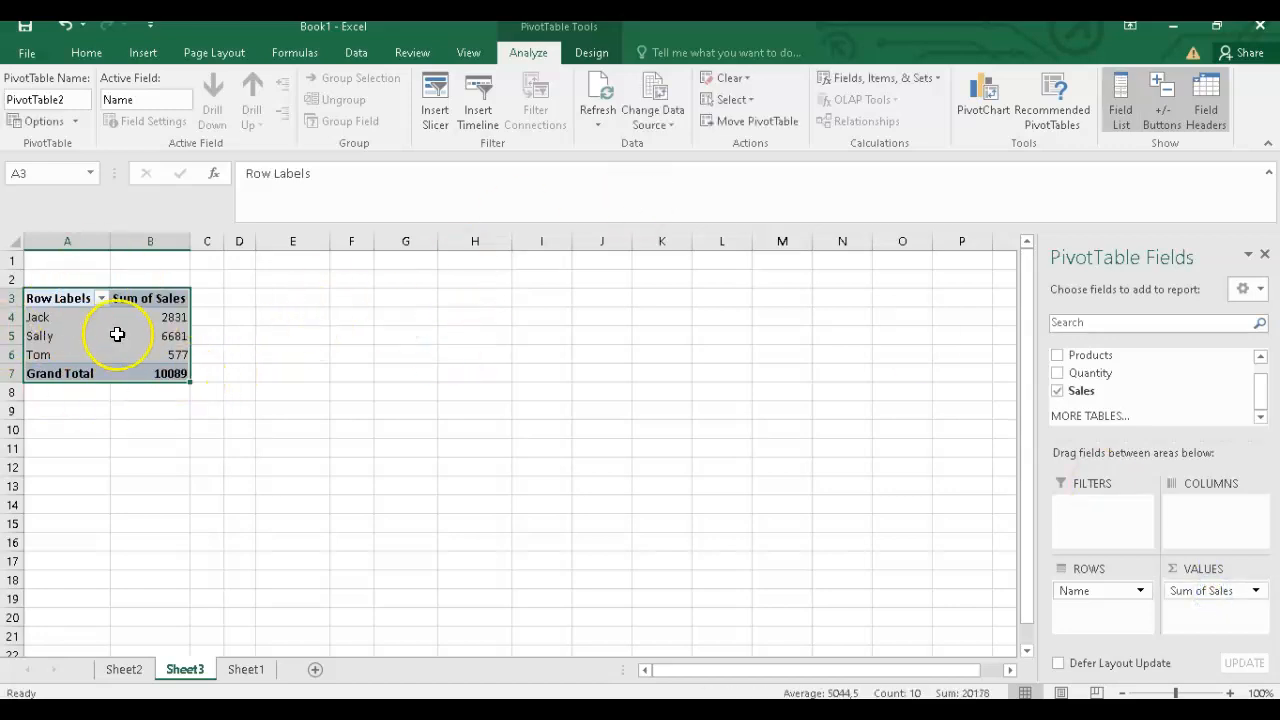
mouse_move(117, 334)
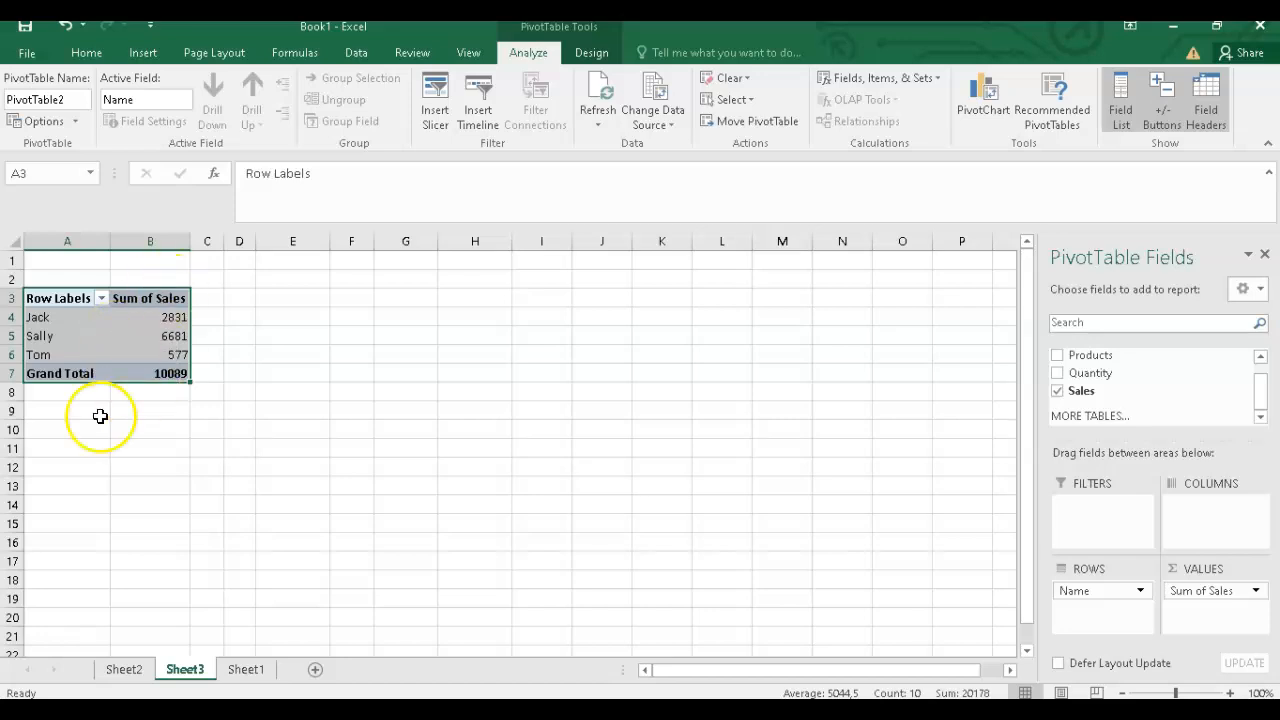
Insert a Pie PivotChart of the sales per name from the PivotTable
left_click(84, 53)
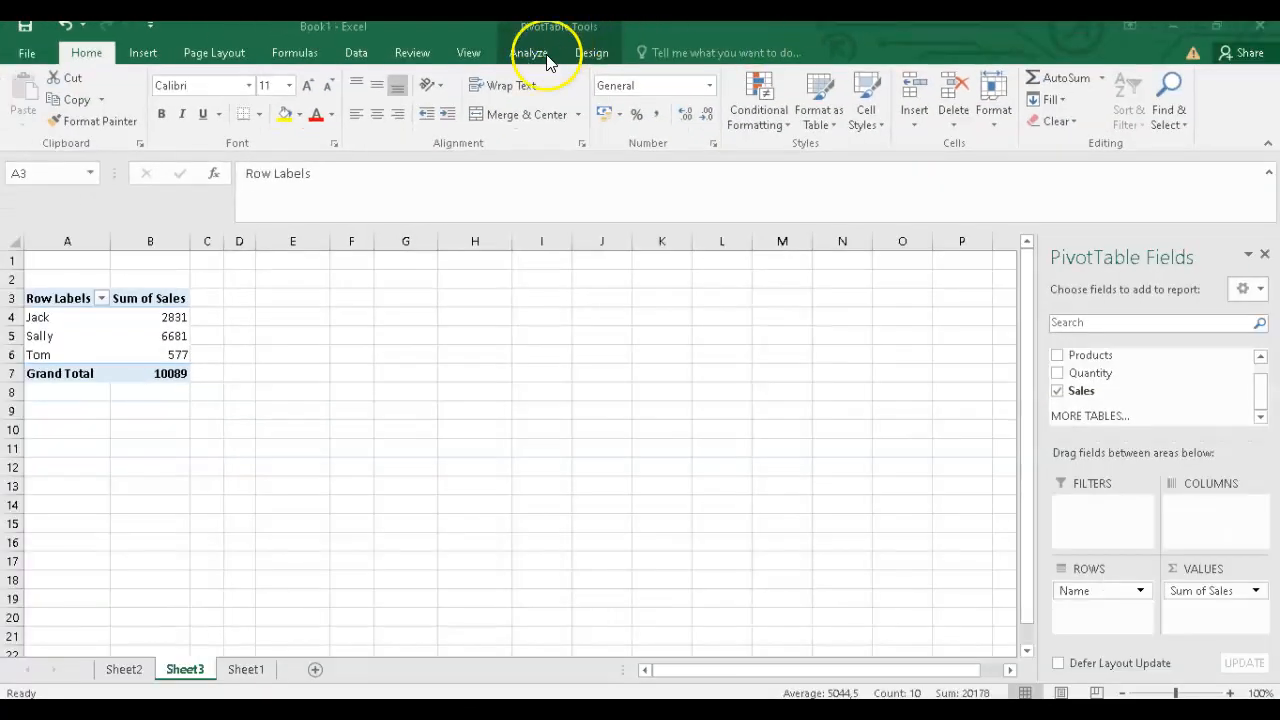
left_click(533, 57)
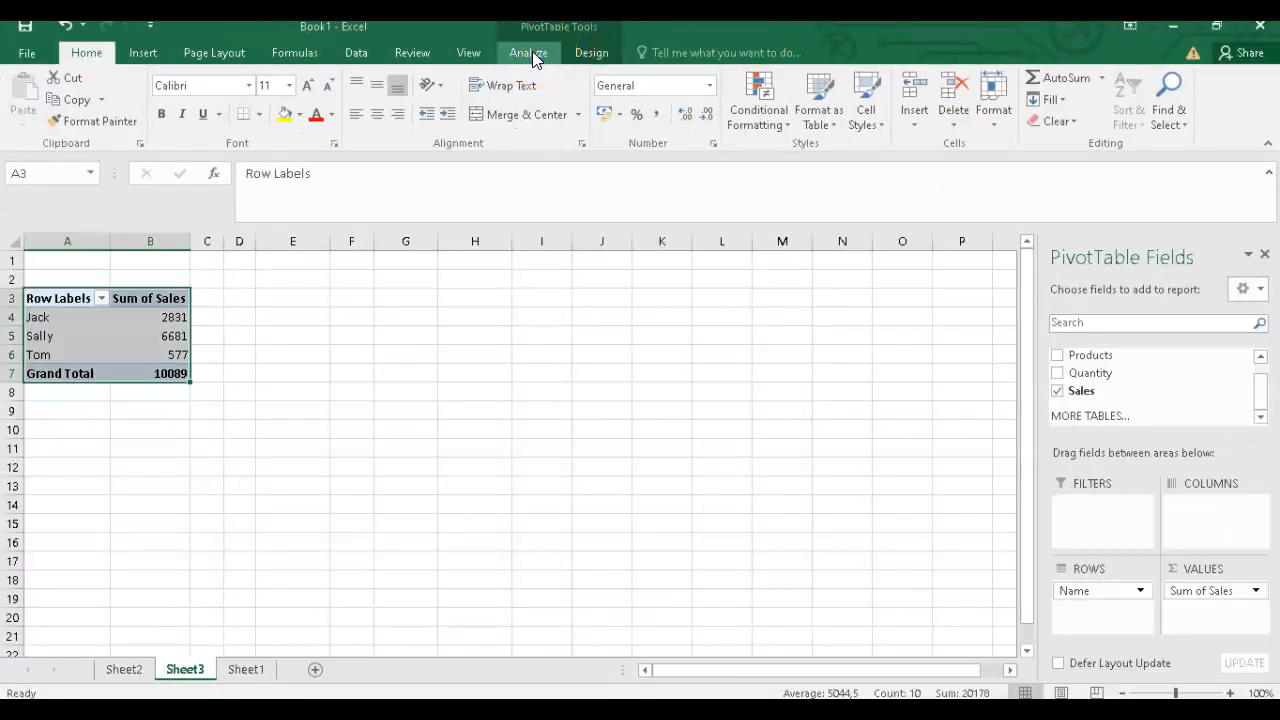
left_click(532, 52)
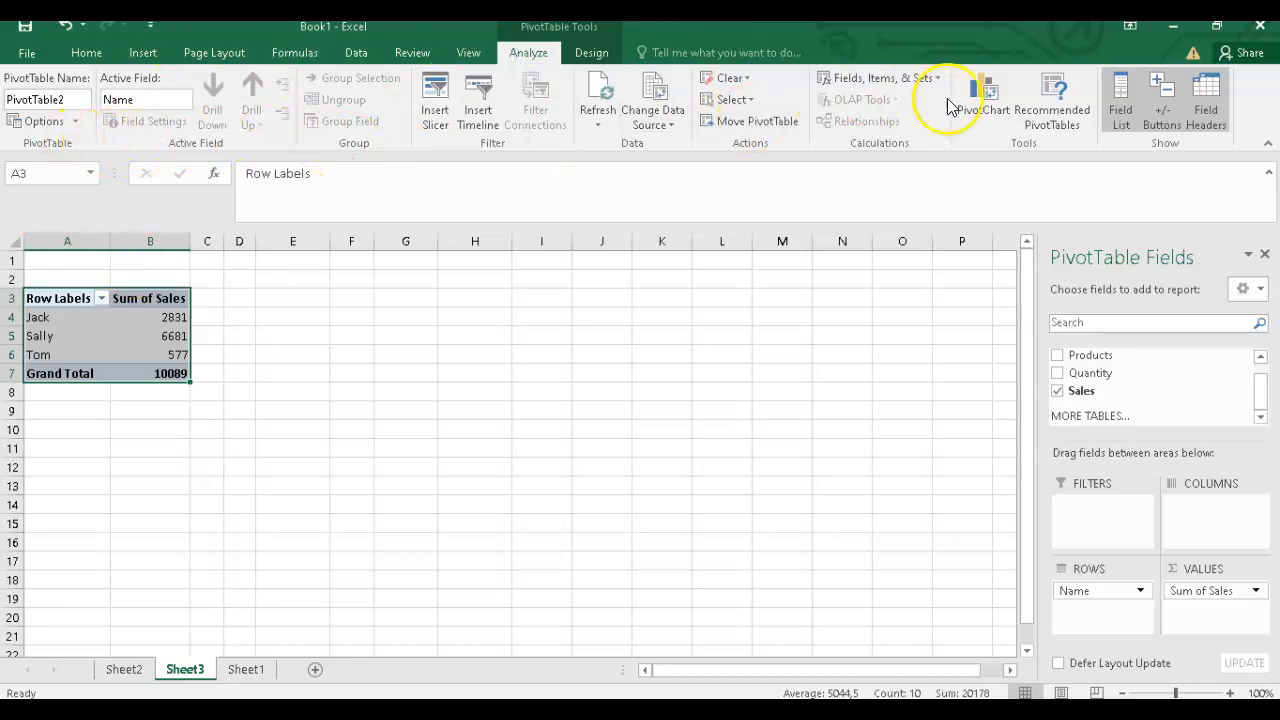
left_click(984, 102)
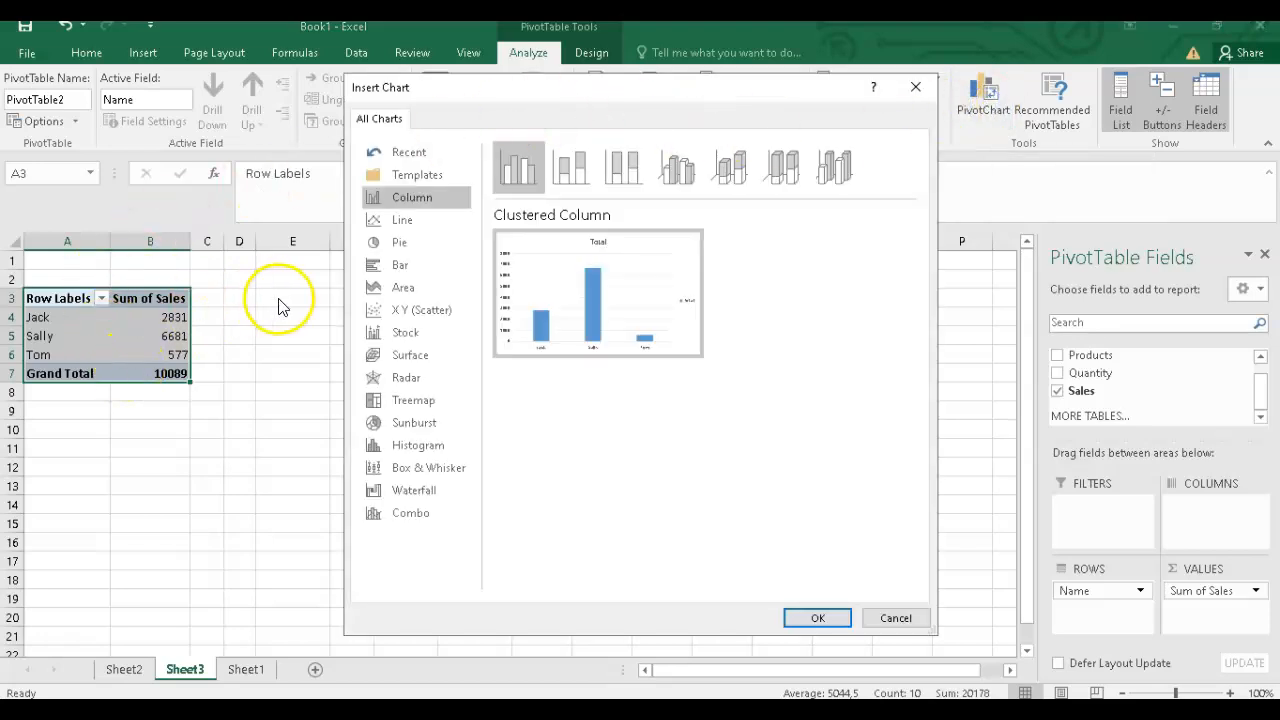
left_click(398, 245)
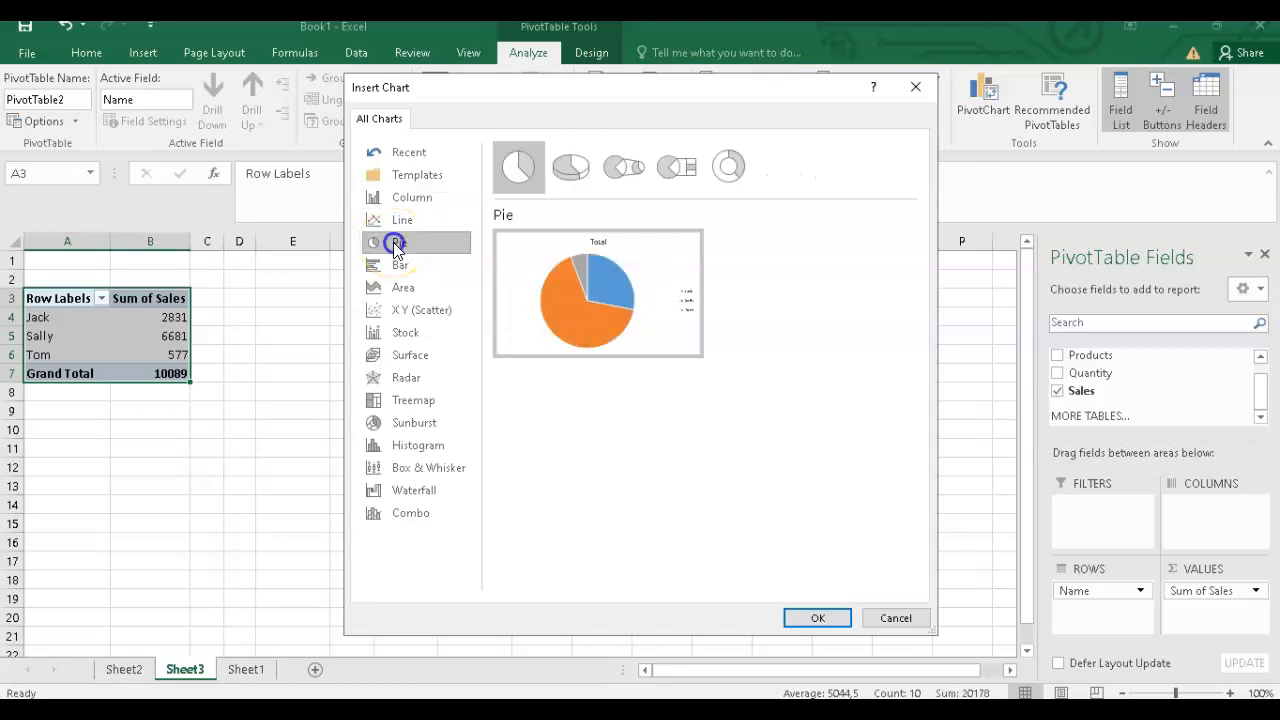
left_click(817, 620)
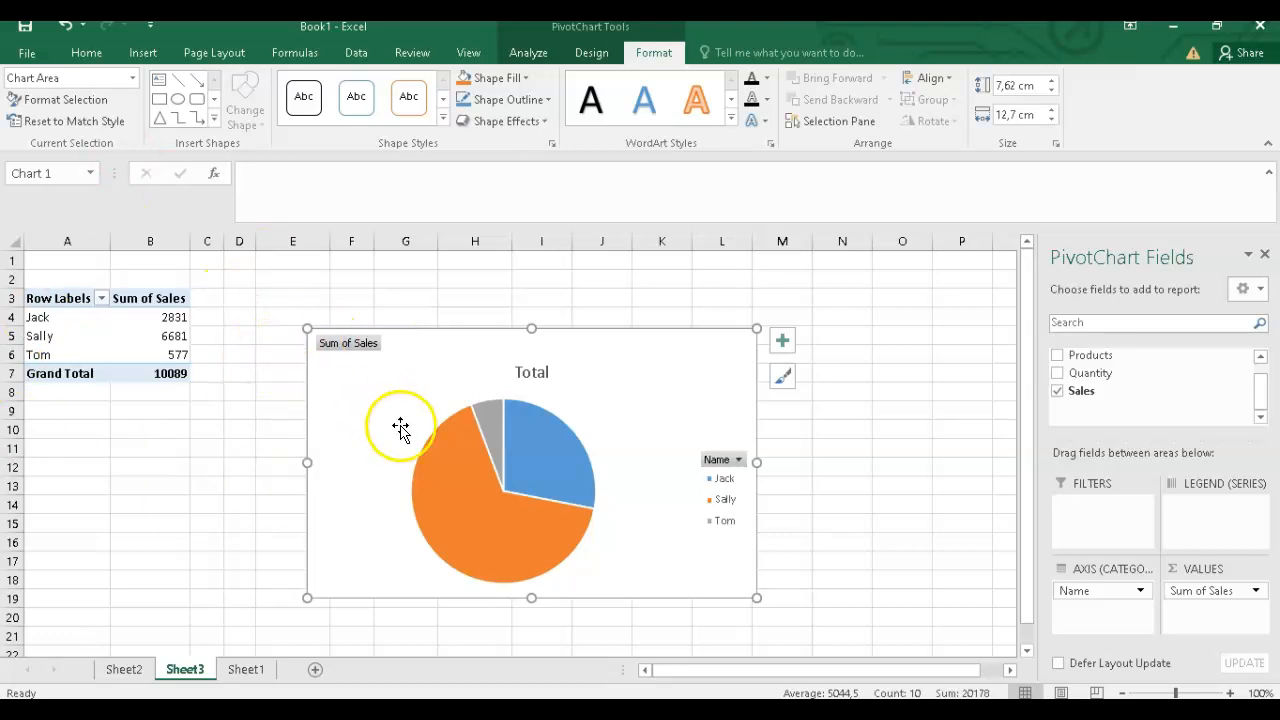
Shrink the pie chart to about 5 cm high by 8.03 cm wide and delete it
left_click(465, 416)
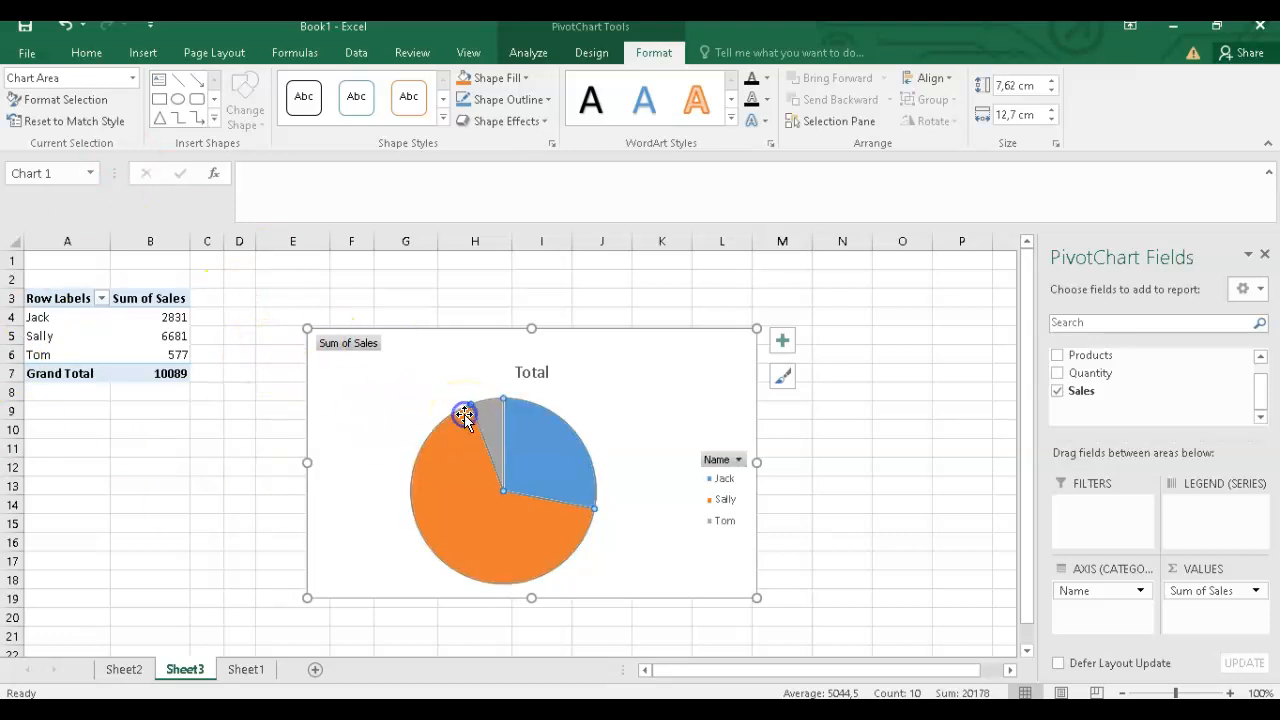
left_click(639, 397)
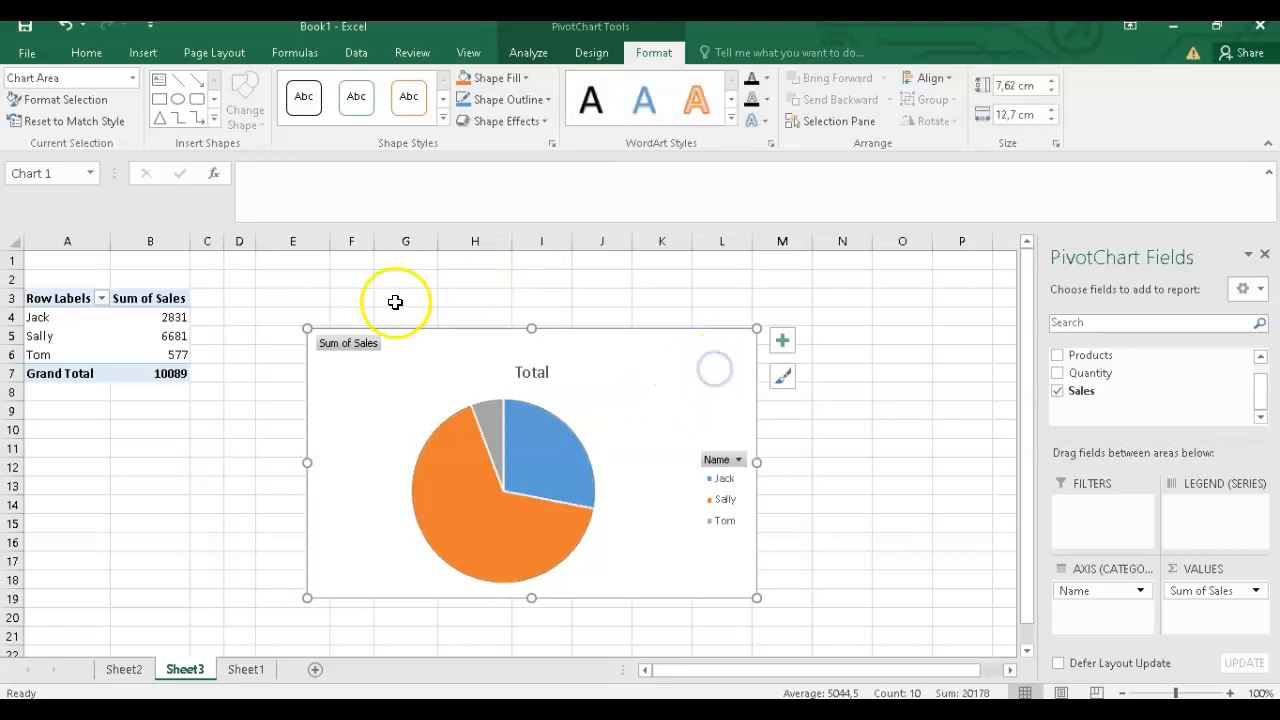
left_click_drag(306, 328, 472, 421)
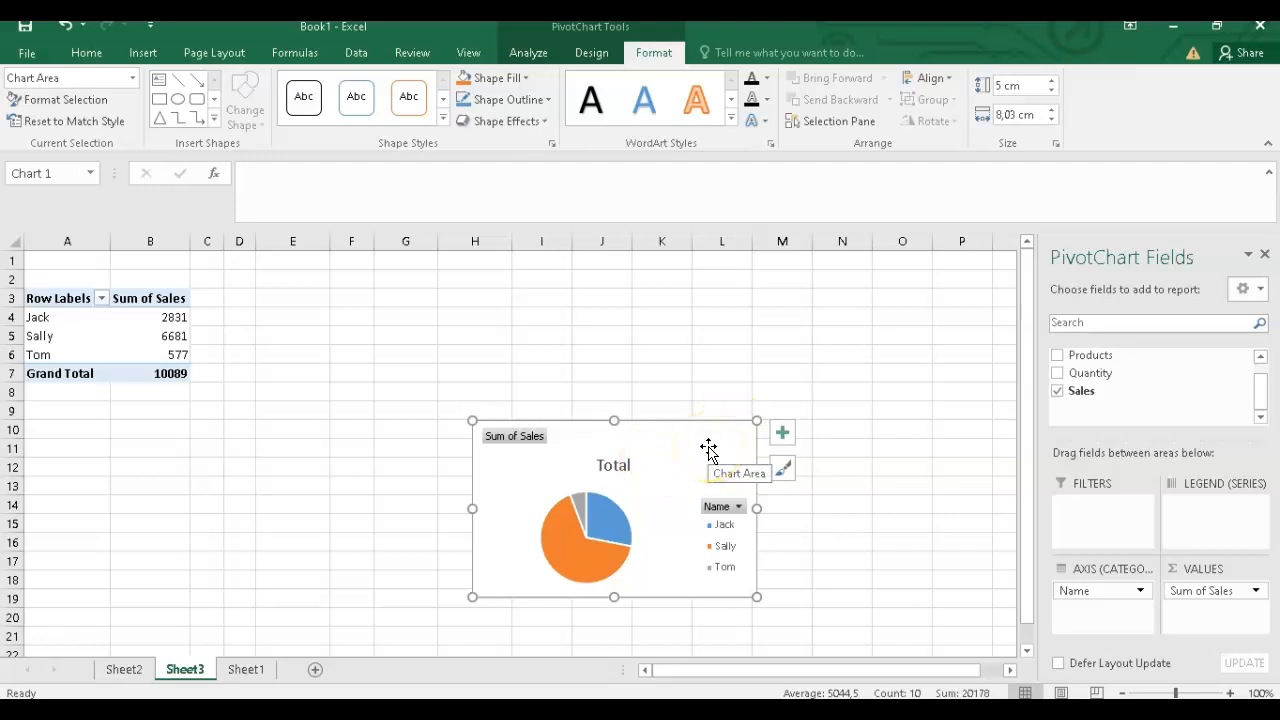
key("Delete")
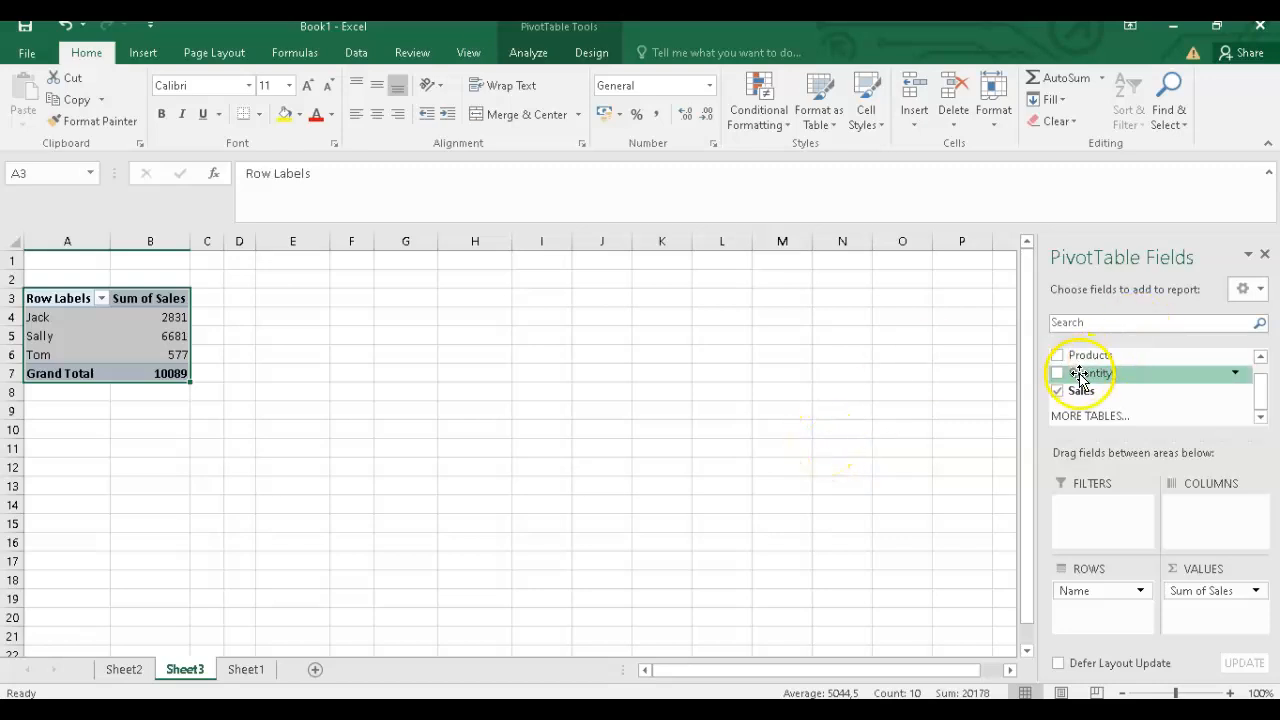
Add Quantity to the values area alongside Sum of Sales and select the whole PivotTable
left_click_drag(1080, 376, 1215, 599)
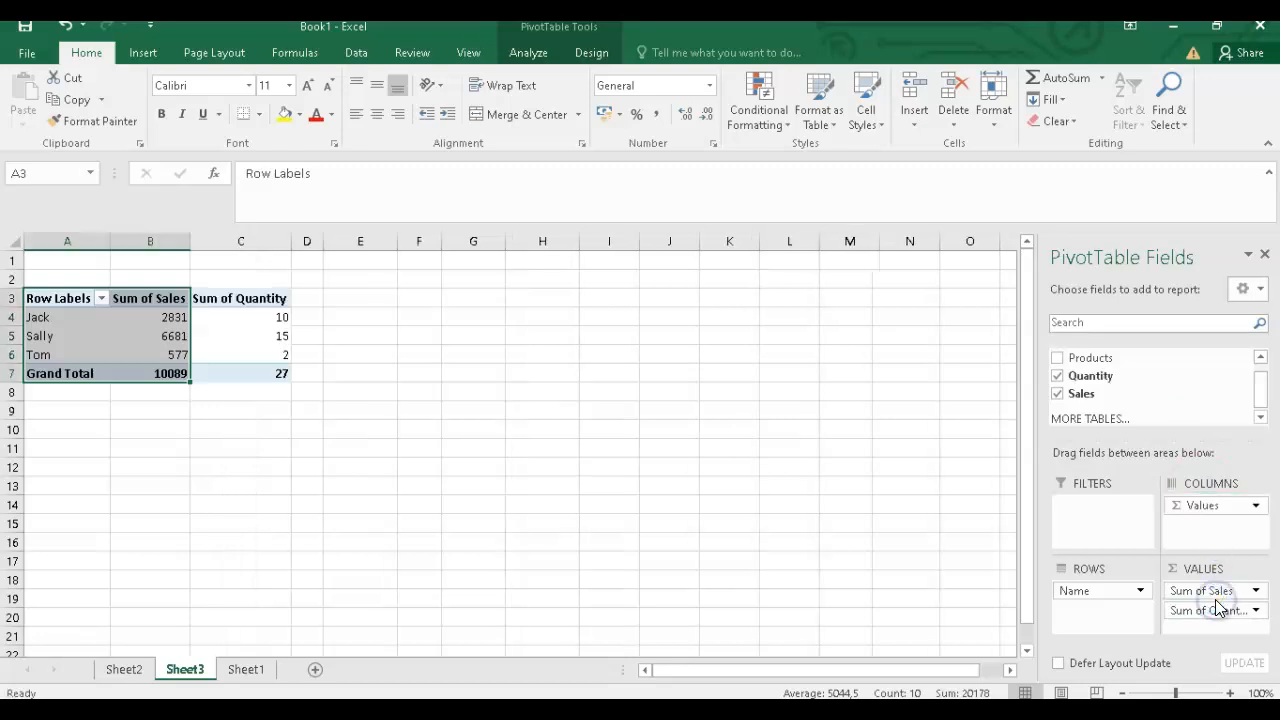
left_click(432, 391)
left_click_drag(63, 295, 251, 377)
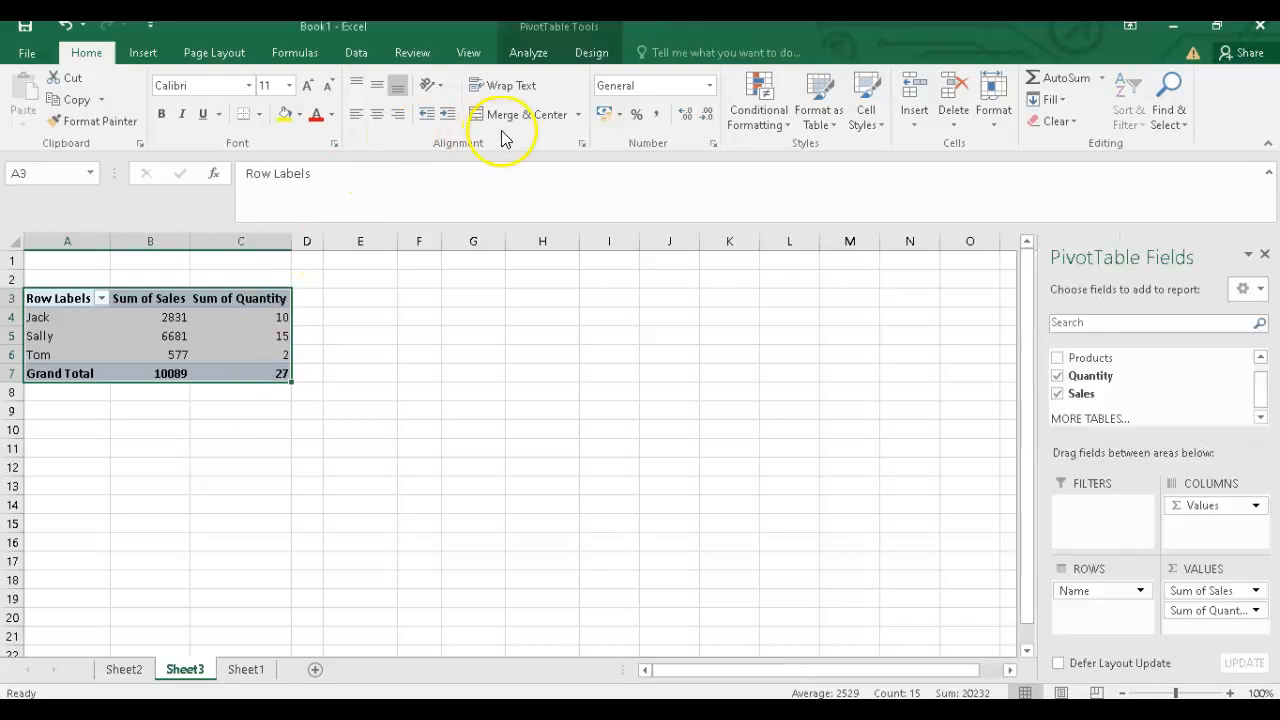
Insert a 3-D Clustered Bar PivotChart comparing the sum of Sales and the sum of Quantity per name
left_click(524, 55)
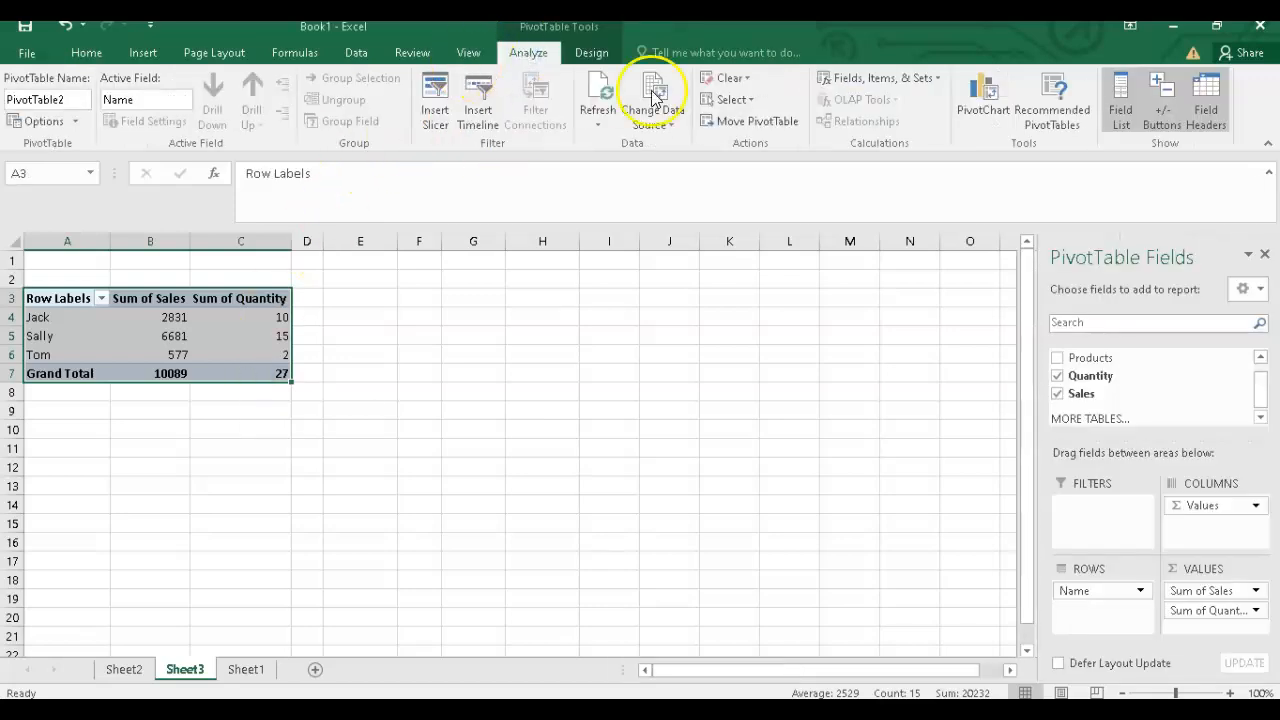
left_click(967, 89)
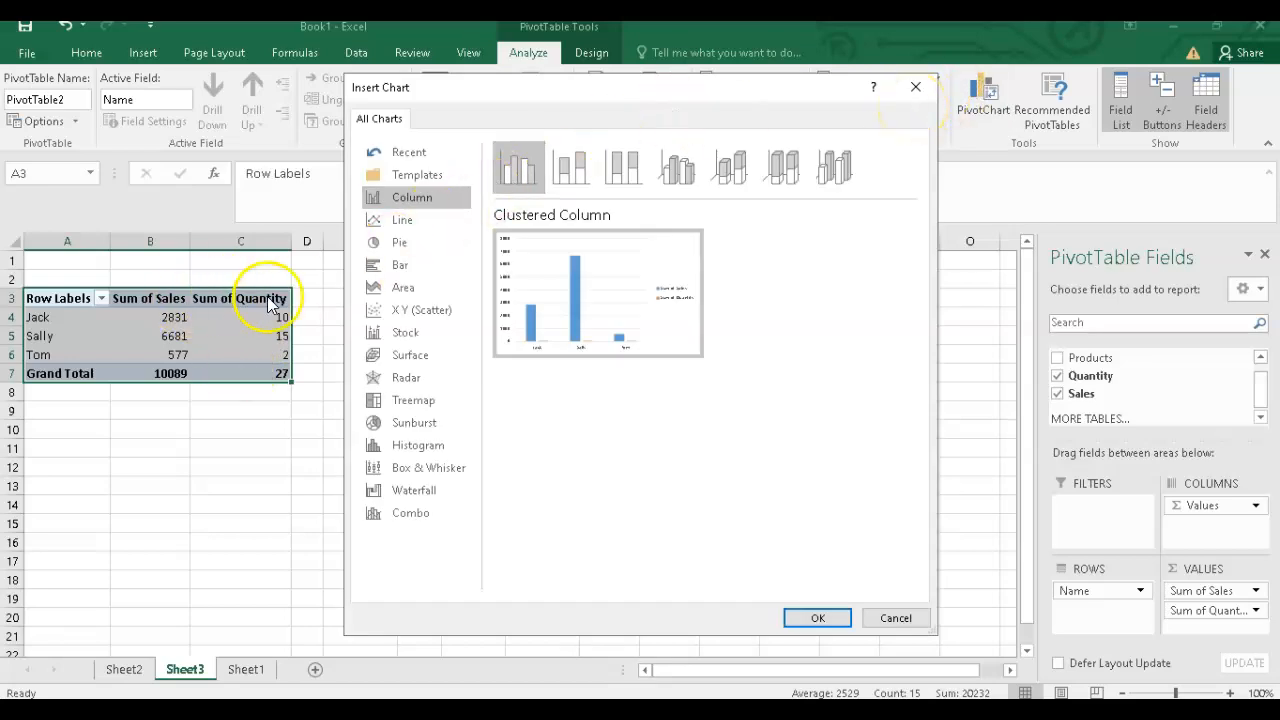
left_click(438, 264)
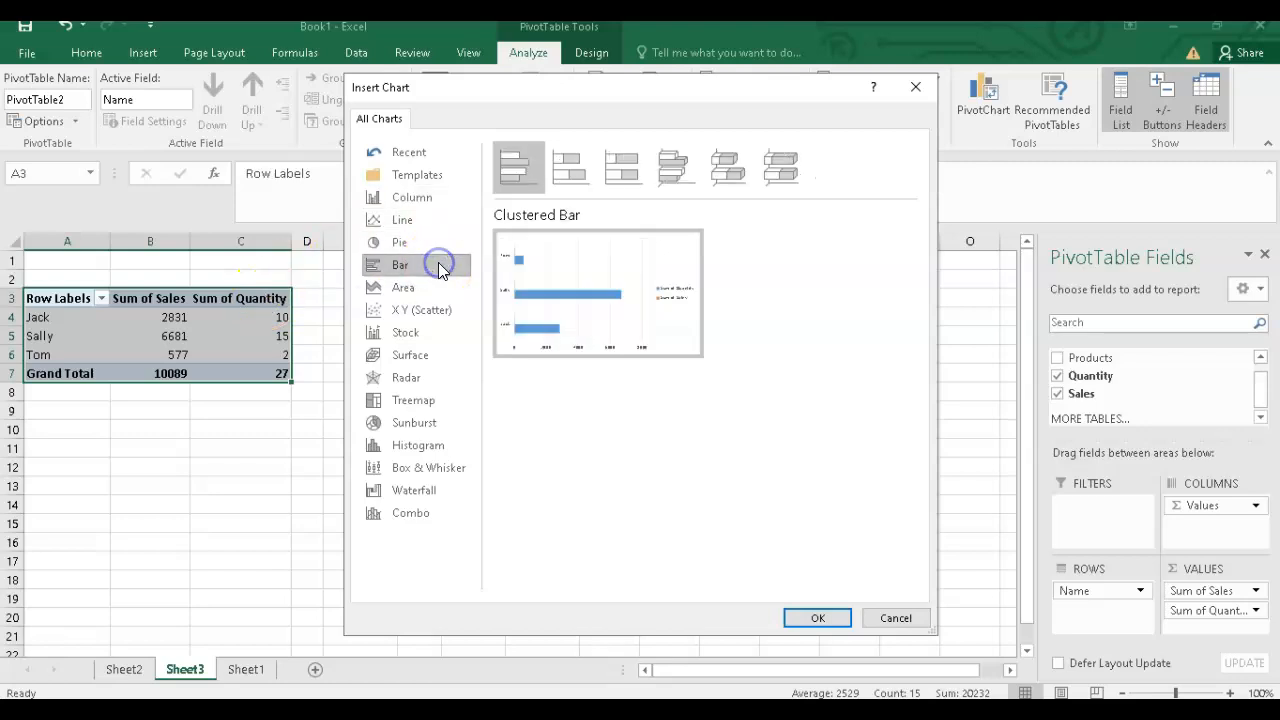
left_click(566, 170)
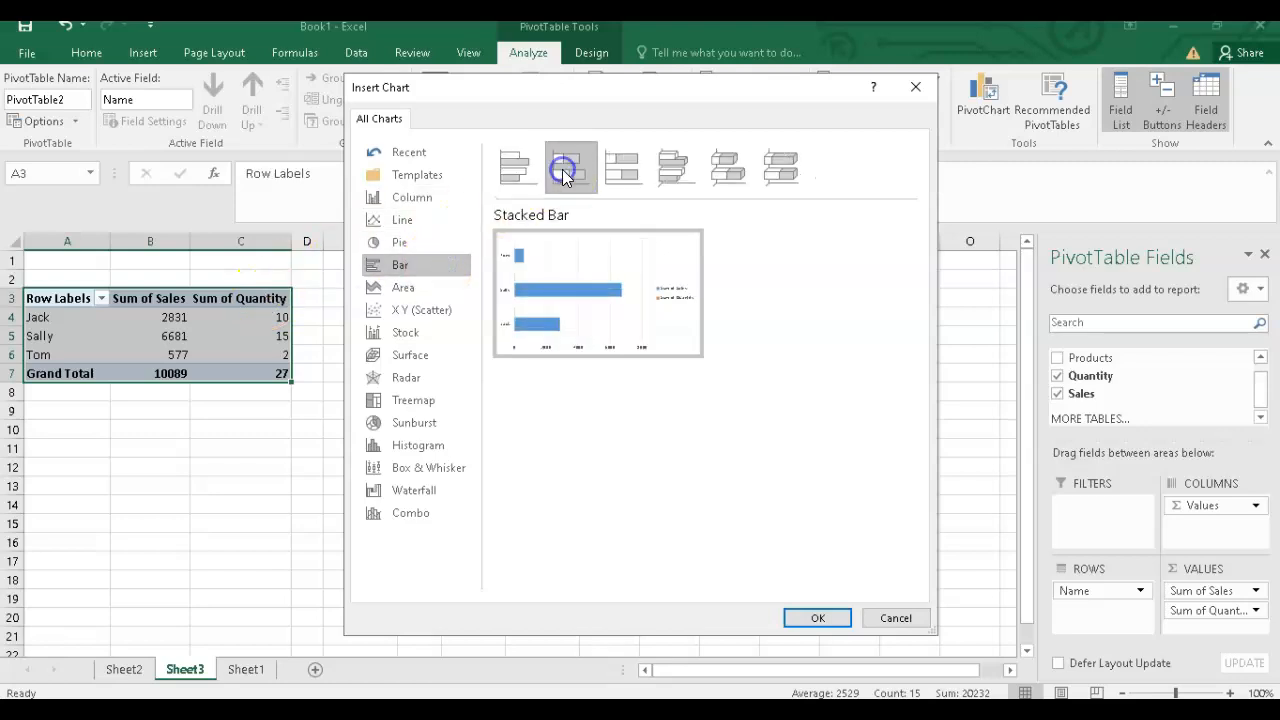
left_click(638, 168)
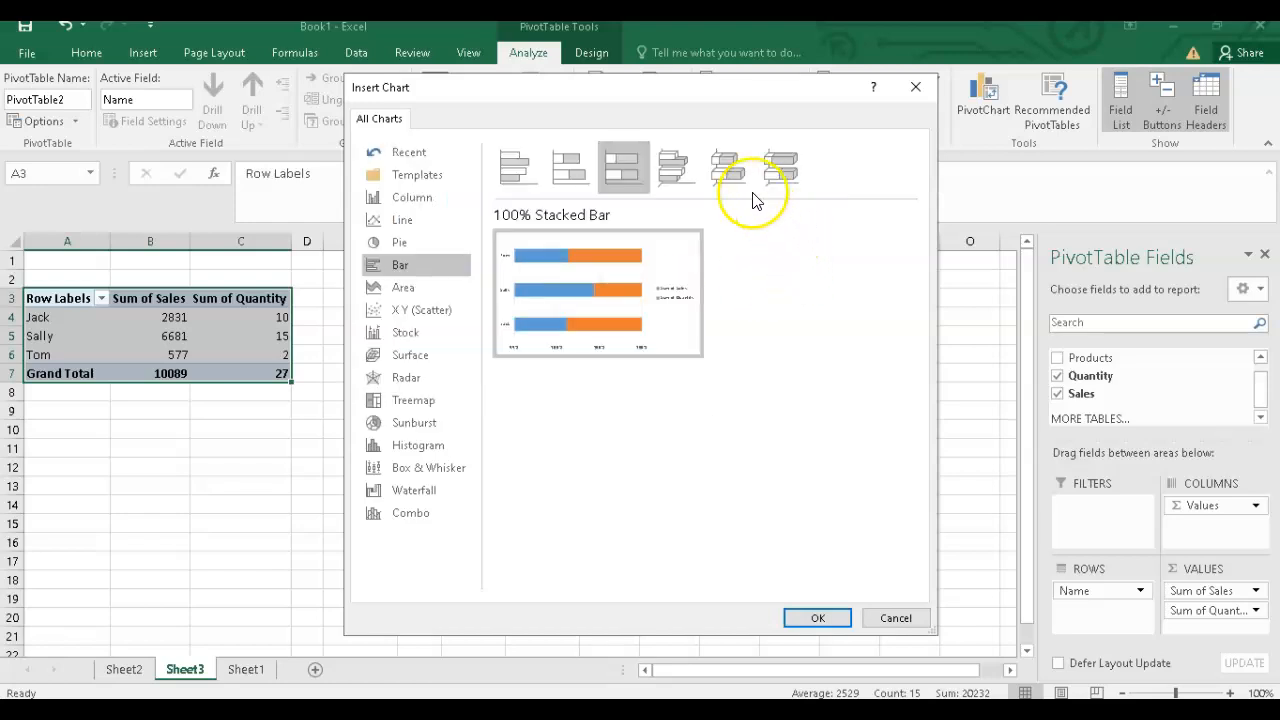
left_click(666, 160)
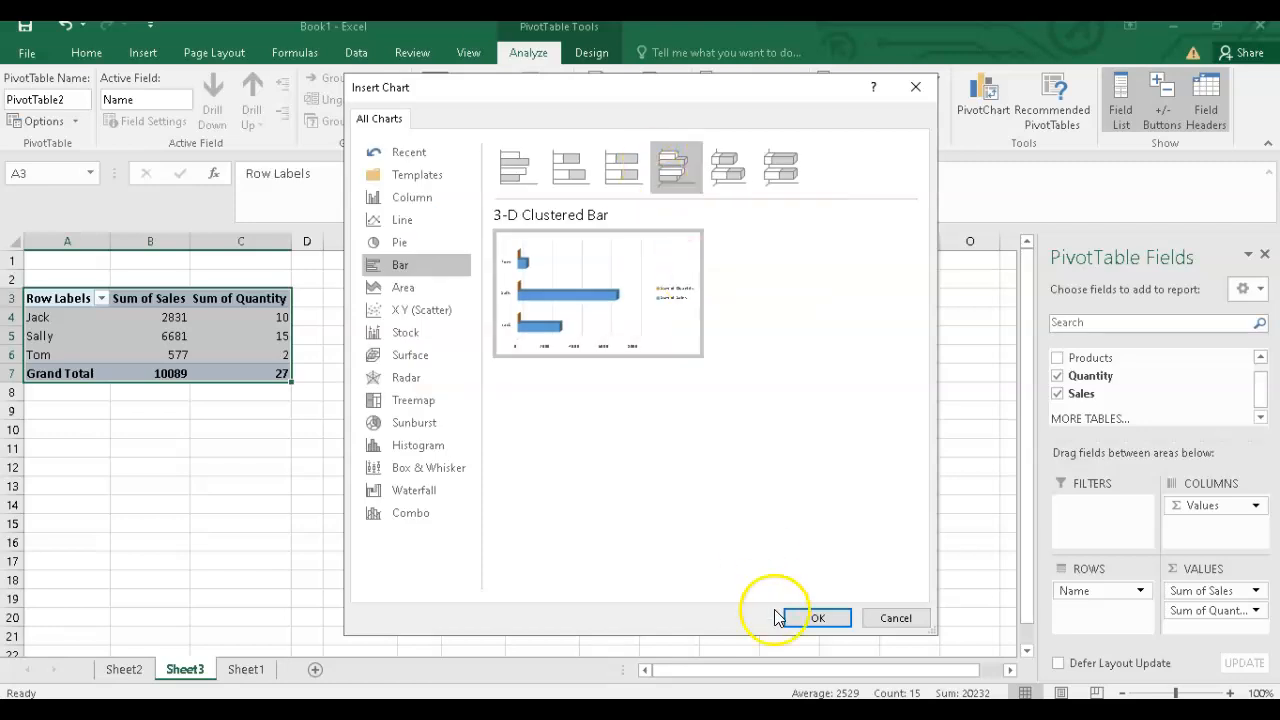
left_click(815, 617)
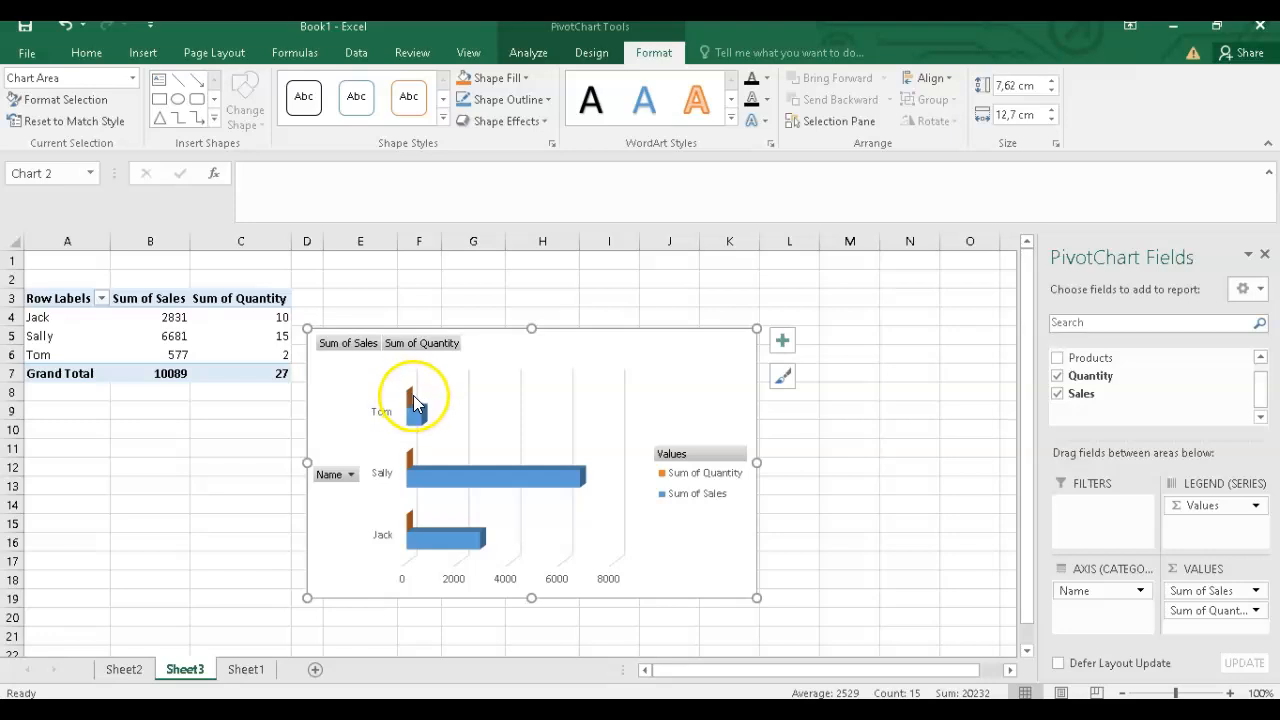
Extract the source rows behind the Sum of Quantity value in C4 to a new sheet and undo it
double_click(281, 314)
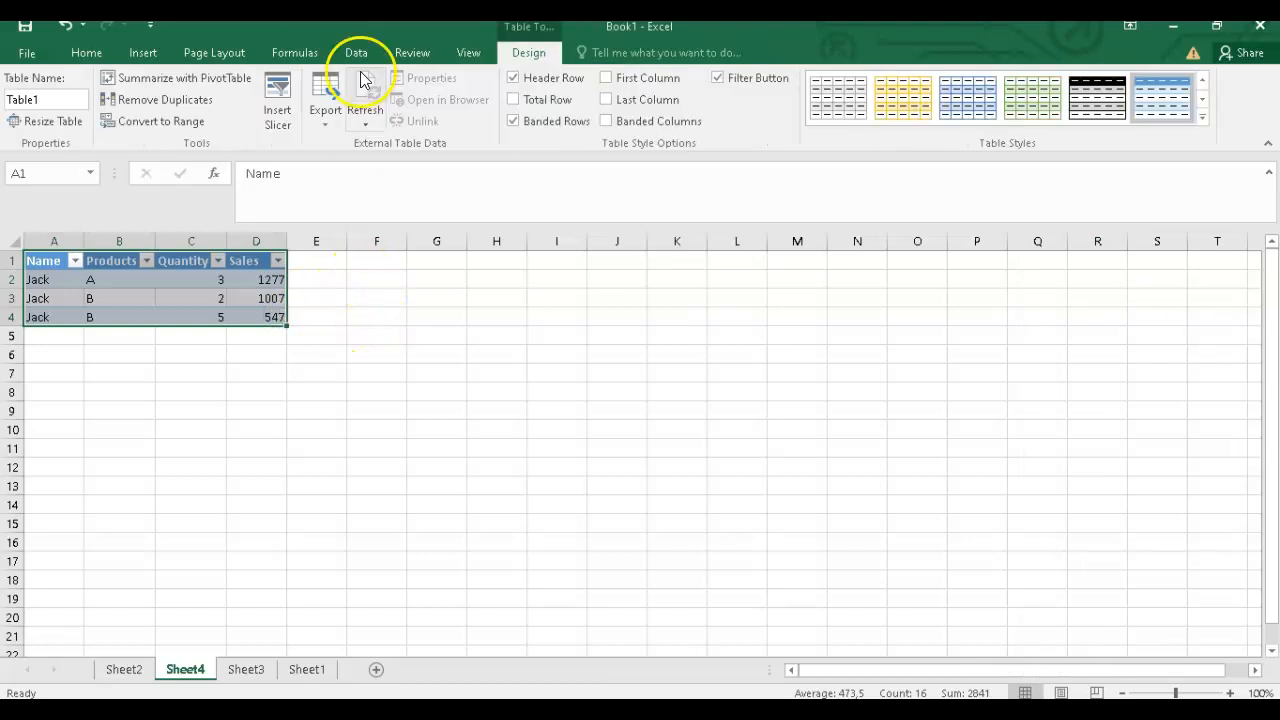
left_click(67, 27)
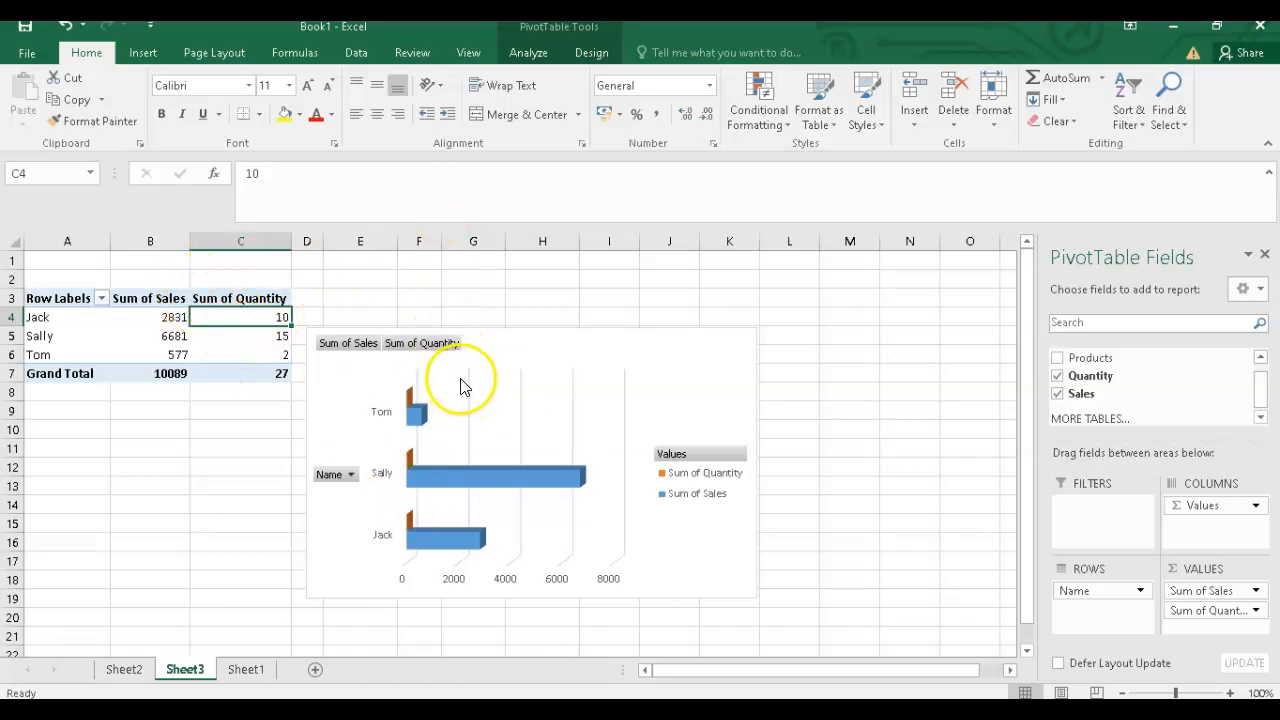
Dismiss the PivotTable warning and delete the 3-D bar PivotChart
double_click(519, 412)
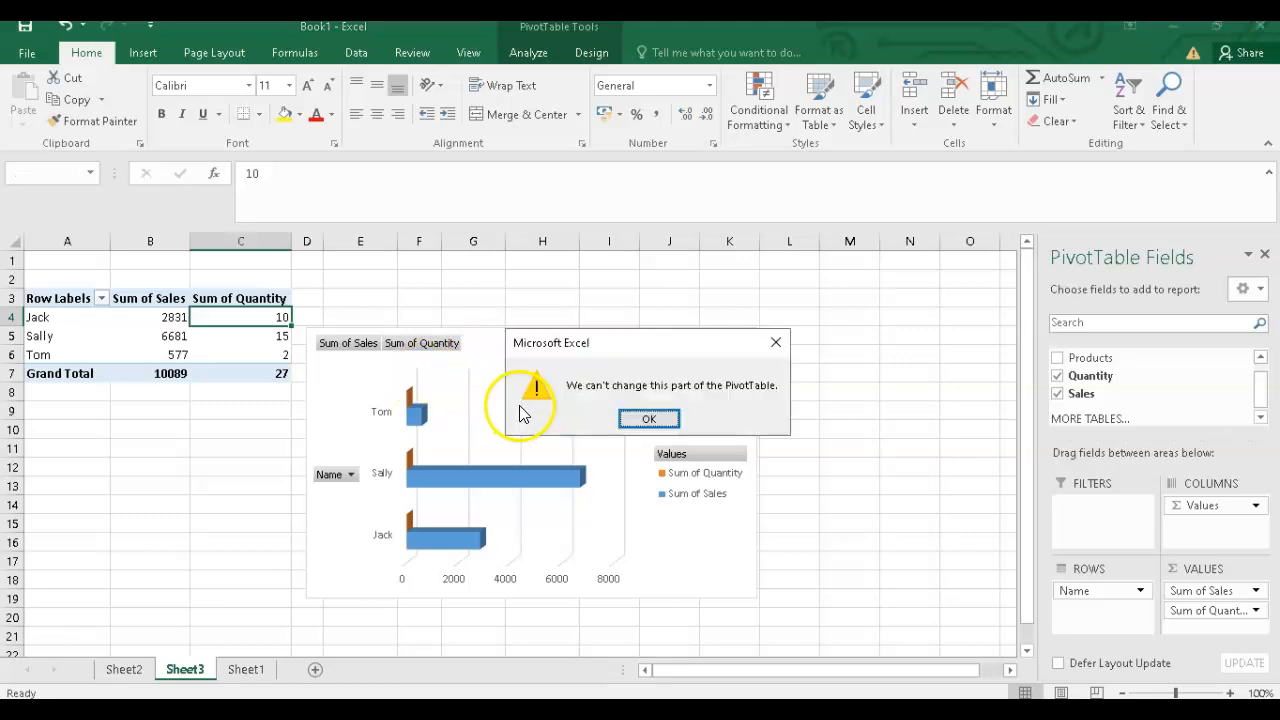
left_click(622, 417)
left_click(624, 412)
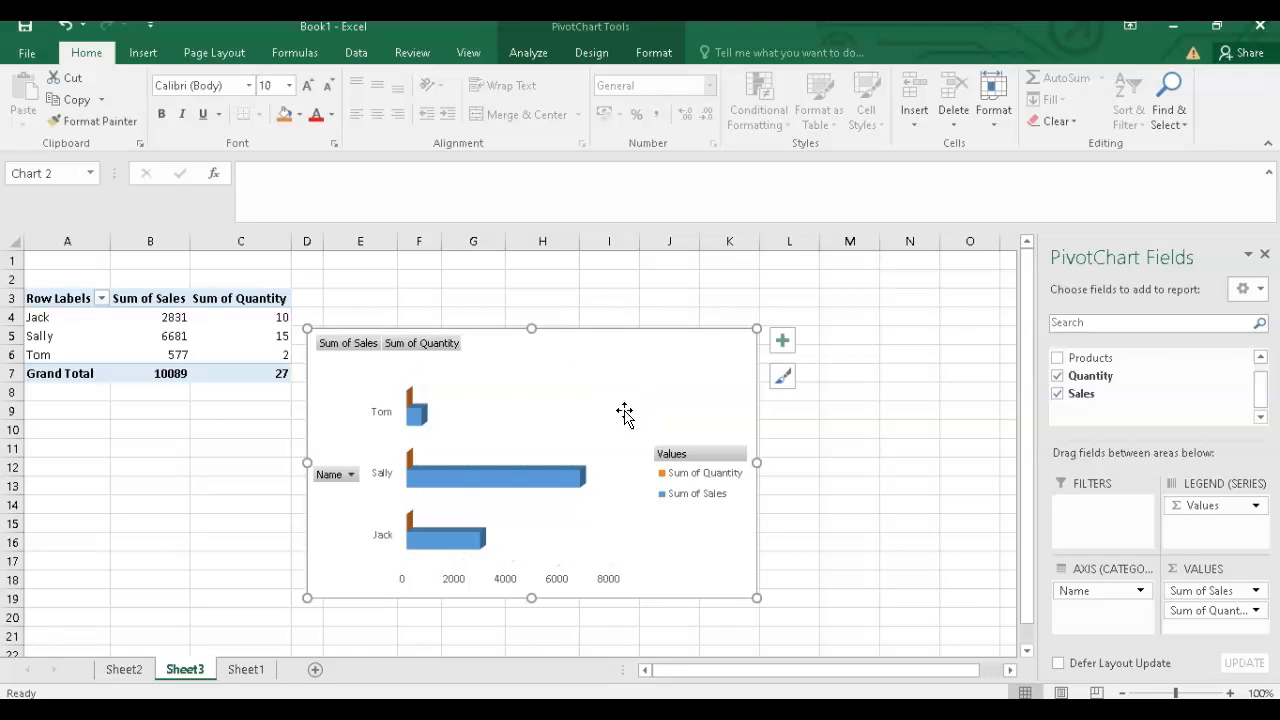
key("Delete")
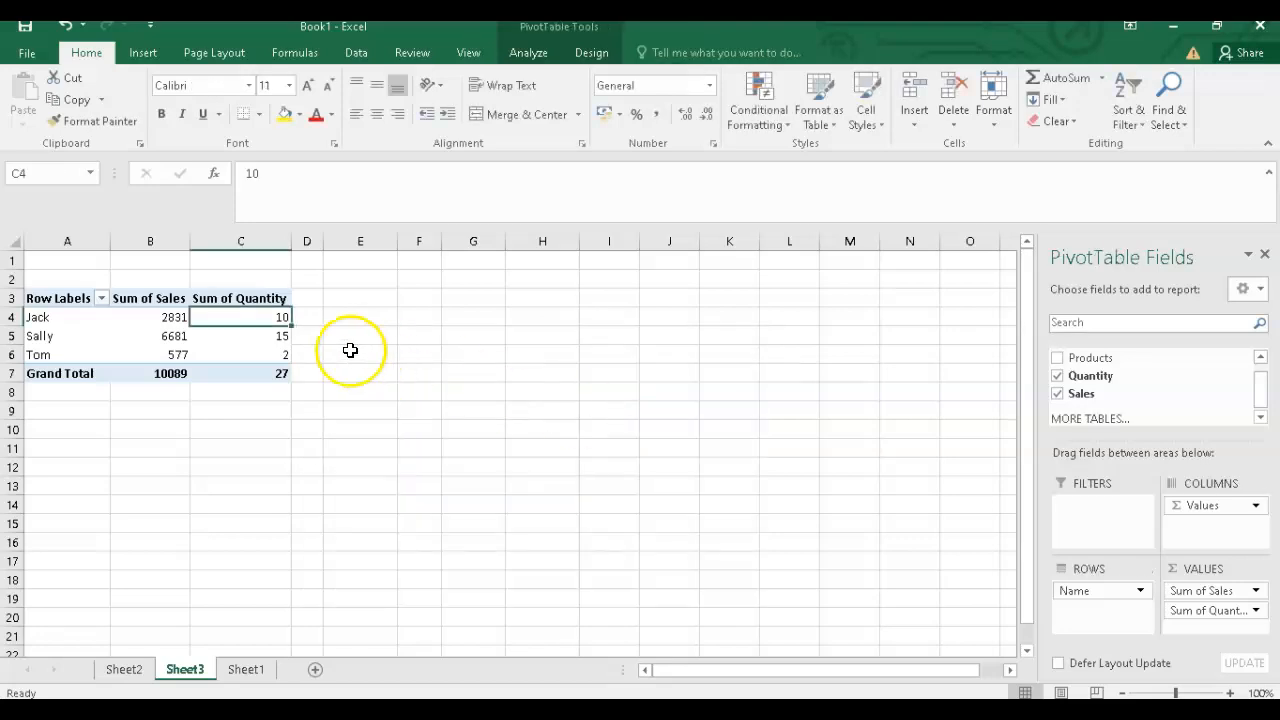
Remove Sum of Sales and Sum of Quantity from the values area and add Sales to the rows beneath Name
left_click_drag(1200, 590, 1146, 394)
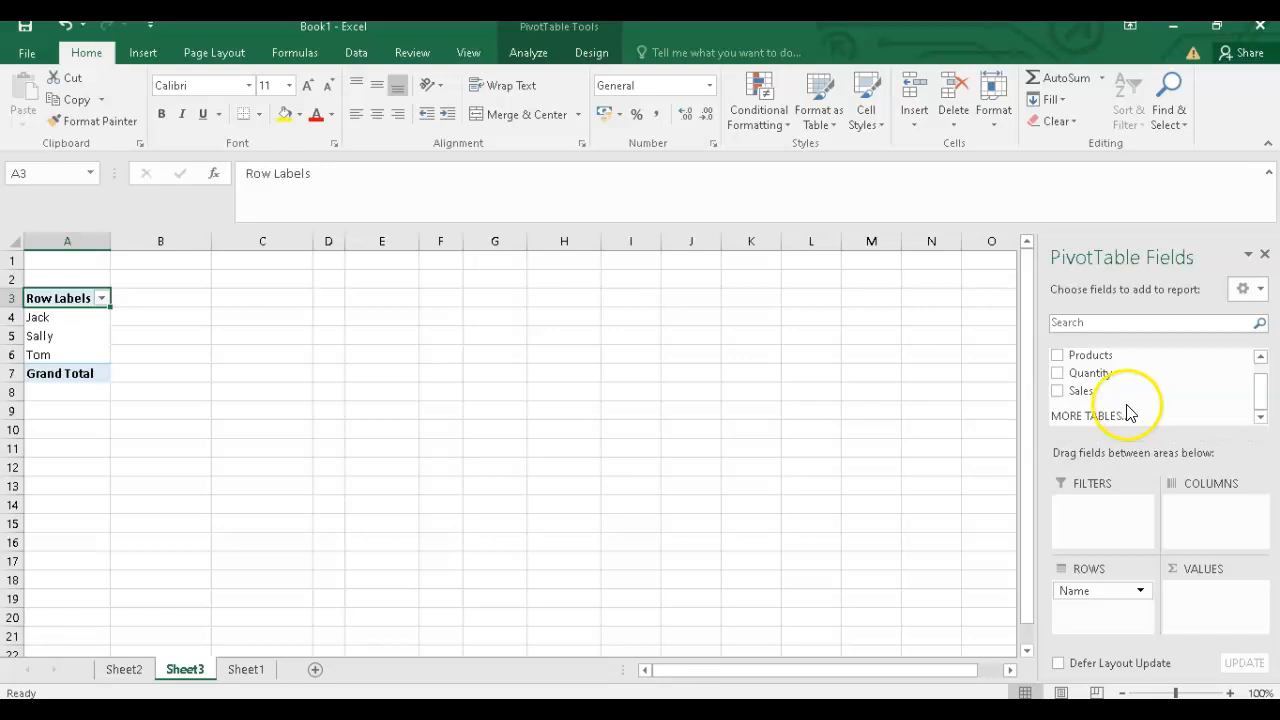
left_click_drag(1085, 395, 1143, 429)
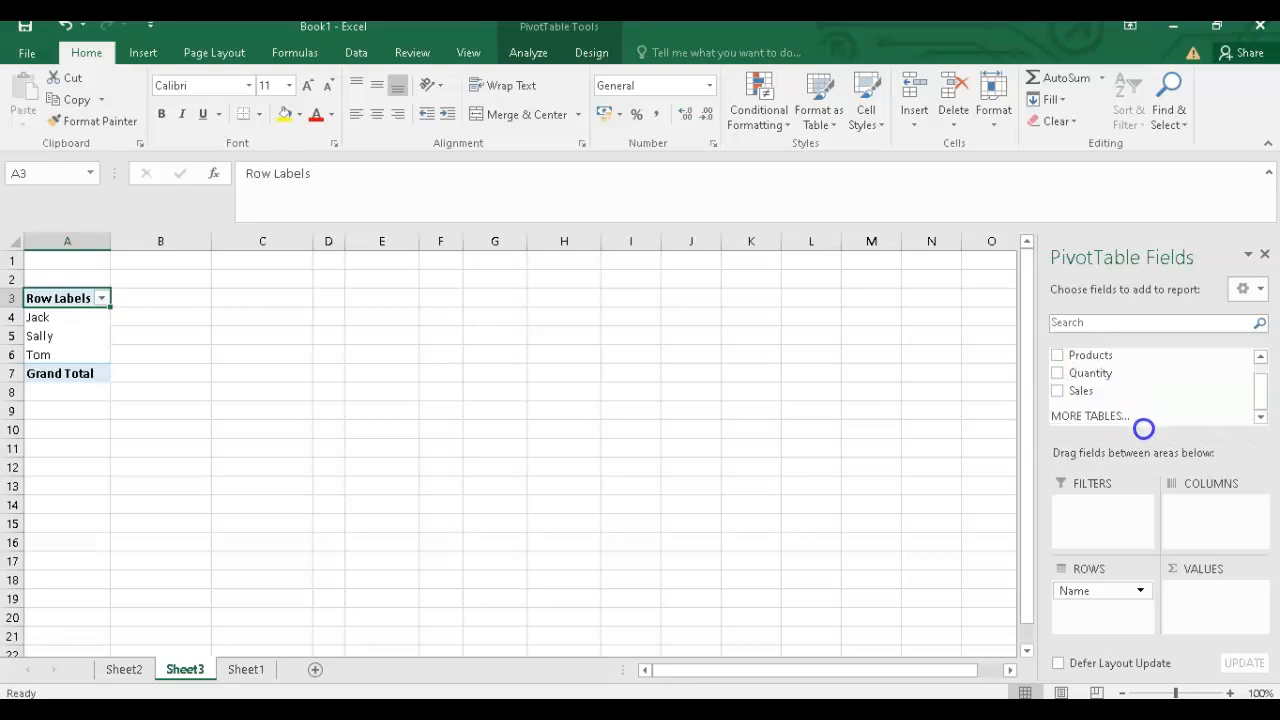
left_click_drag(1127, 602, 1127, 604)
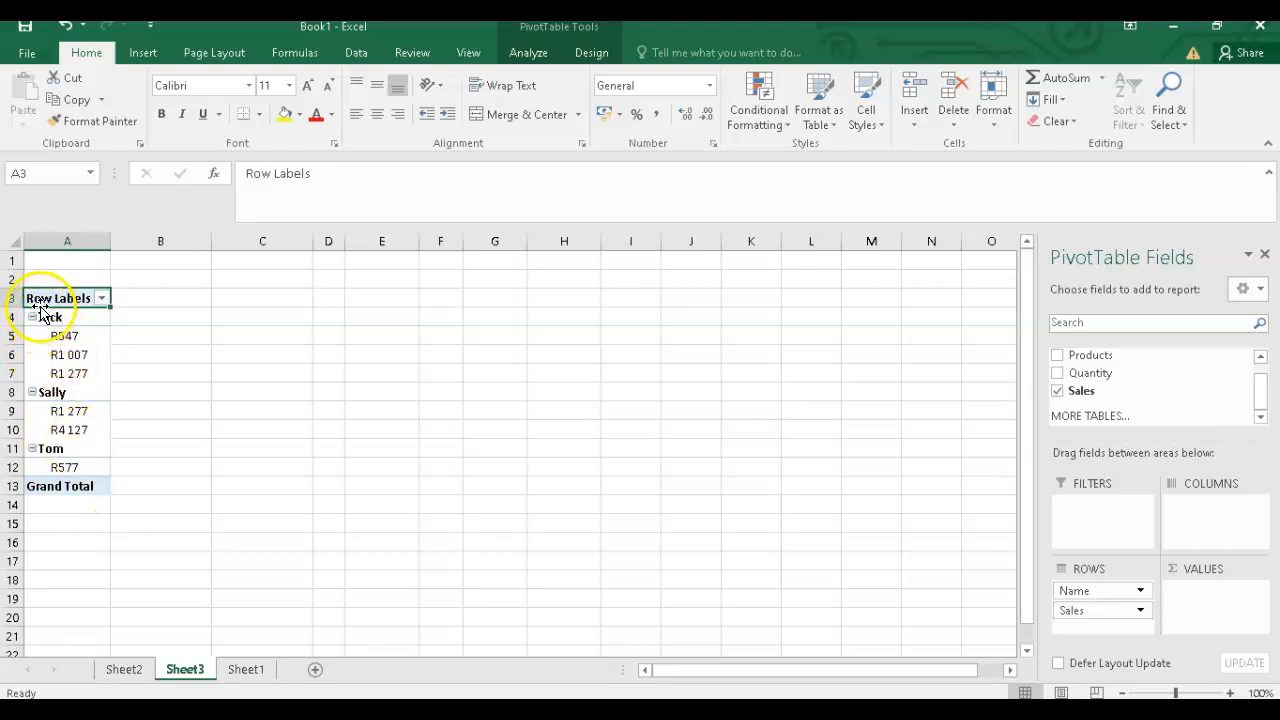
Preview the Column, Pie, X Y (Scatter) and Treemap PivotChart types for the PivotTable with only row fields, without inserting a chart
left_click_drag(34, 297, 59, 478)
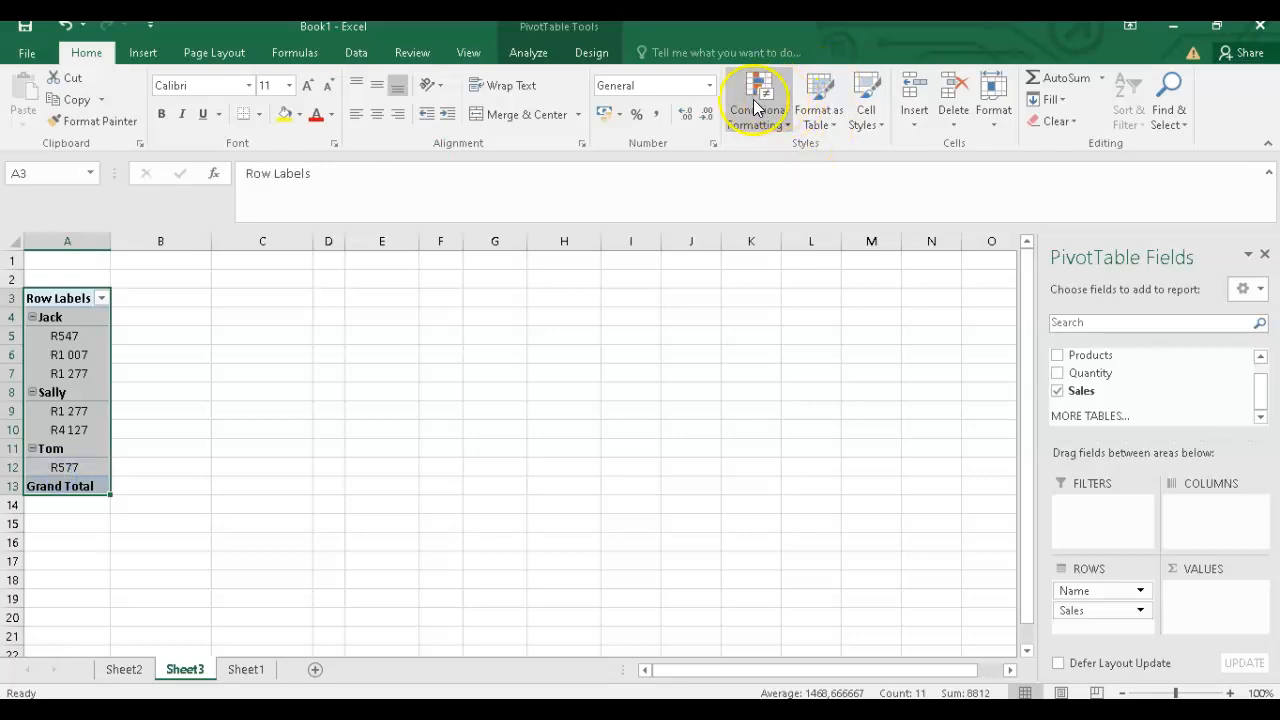
left_click(522, 53)
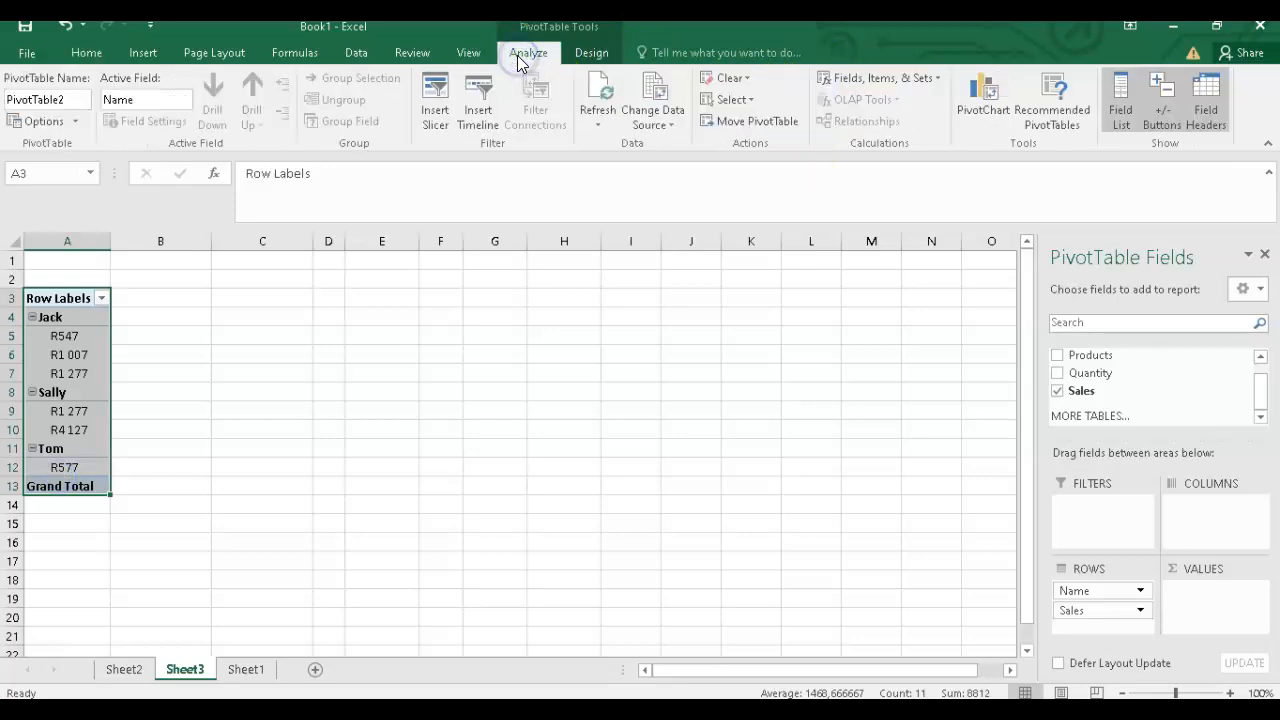
left_click(982, 100)
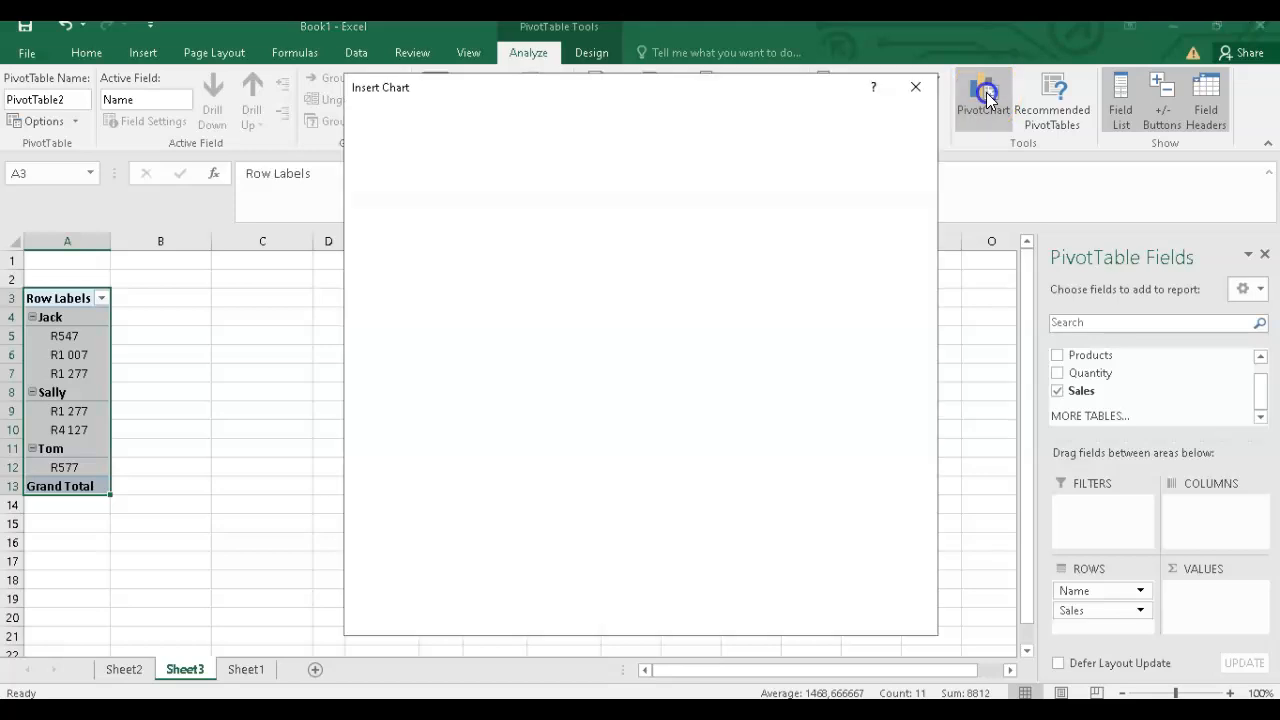
left_click(574, 166)
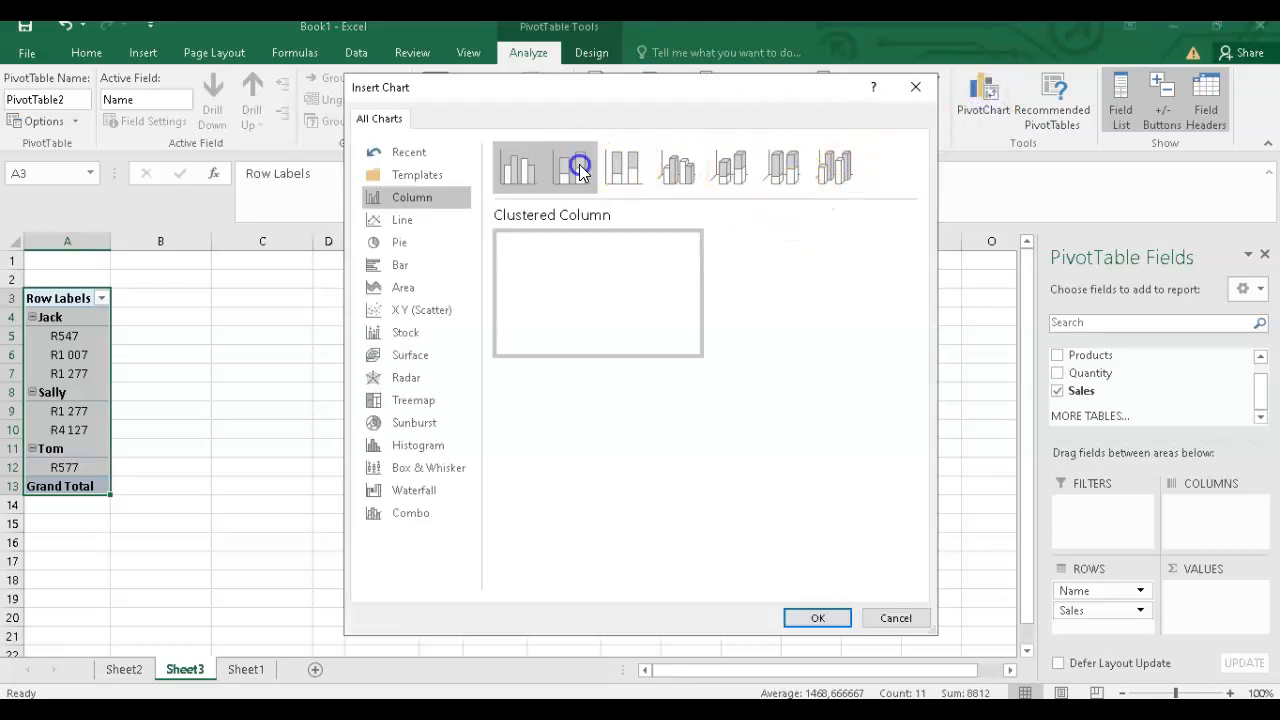
left_click(652, 163)
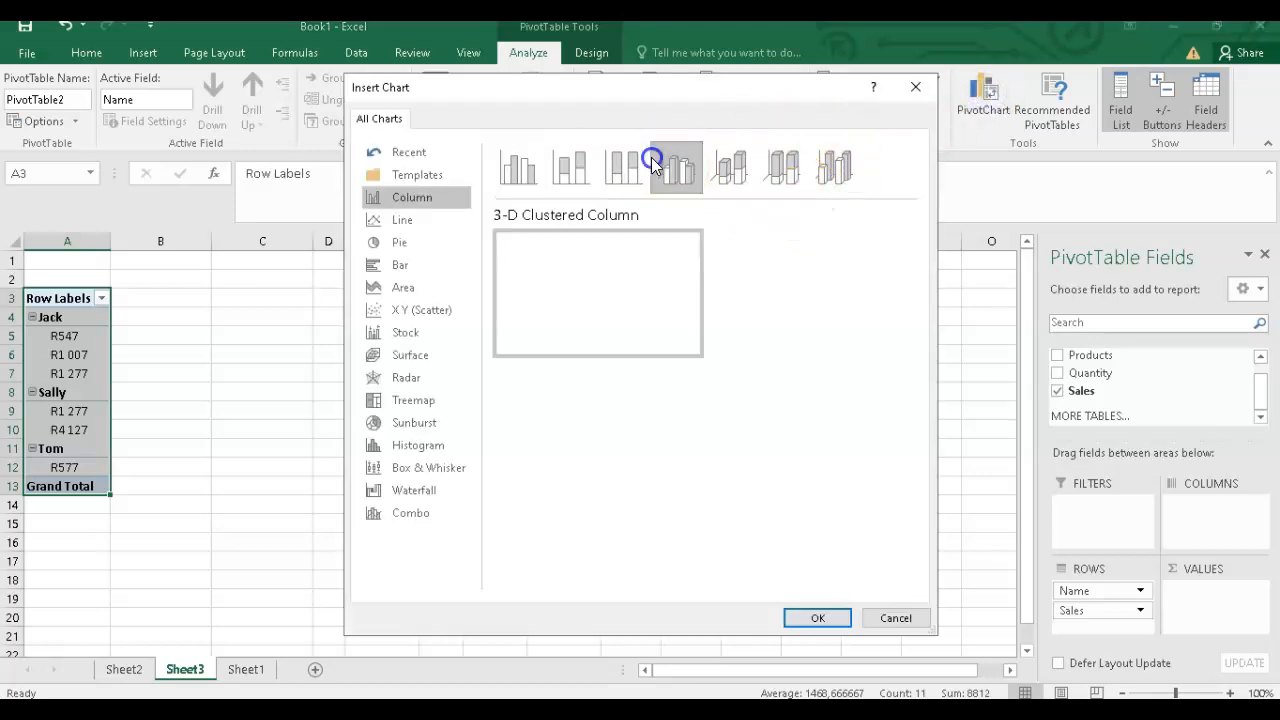
left_click(429, 244)
left_click(430, 311)
left_click(423, 402)
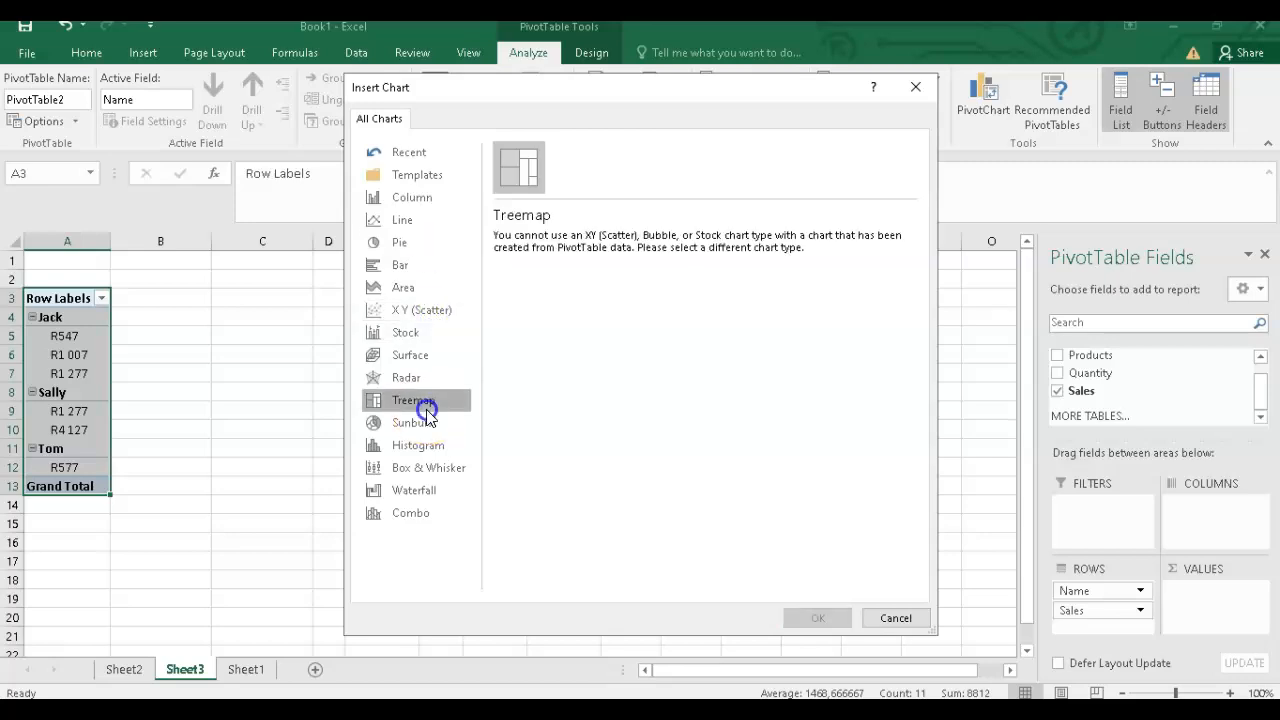
left_click(438, 196)
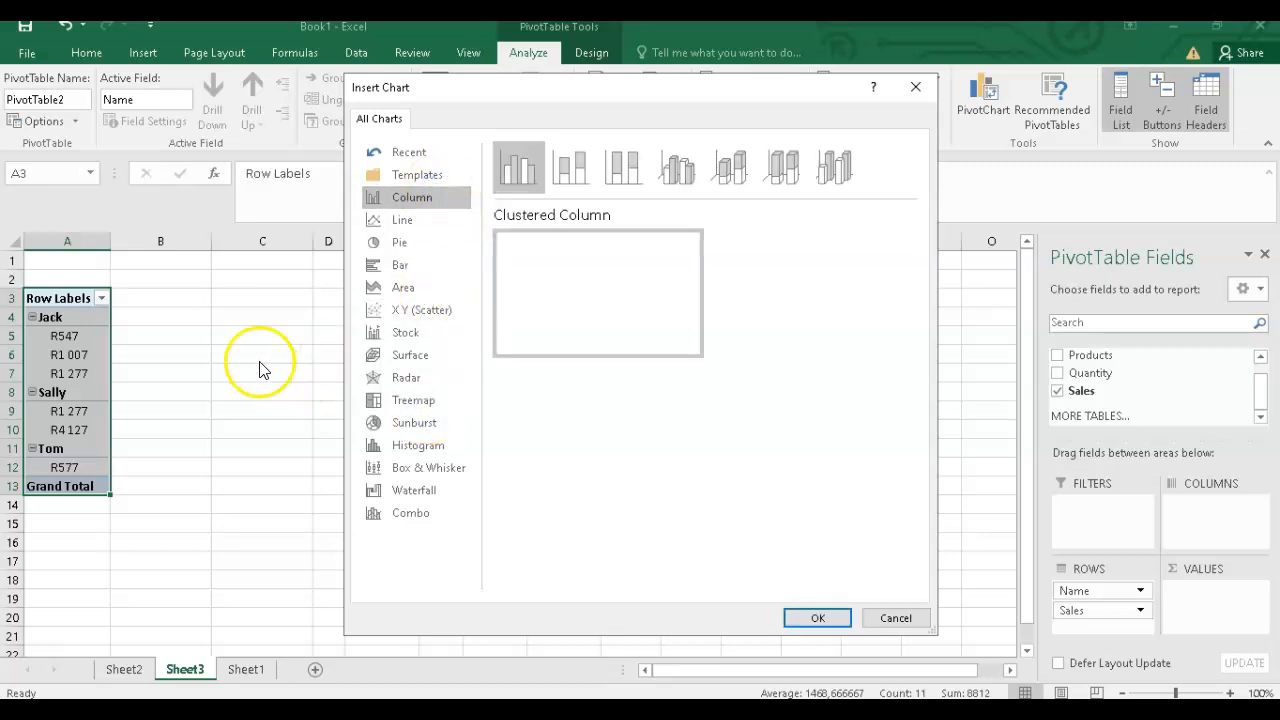
left_click(915, 88)
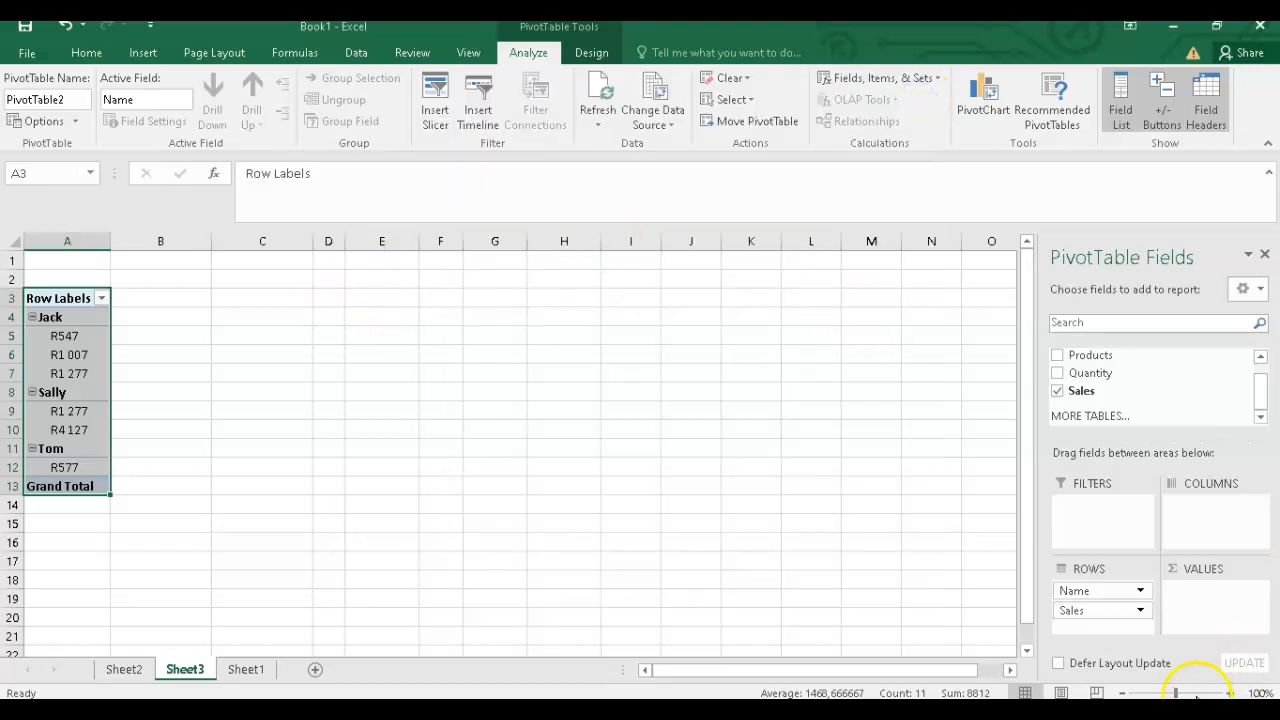
Move the Sales field from the rows area to the columns area and select the whole rearranged PivotTable
left_click_drag(1071, 613, 1201, 500)
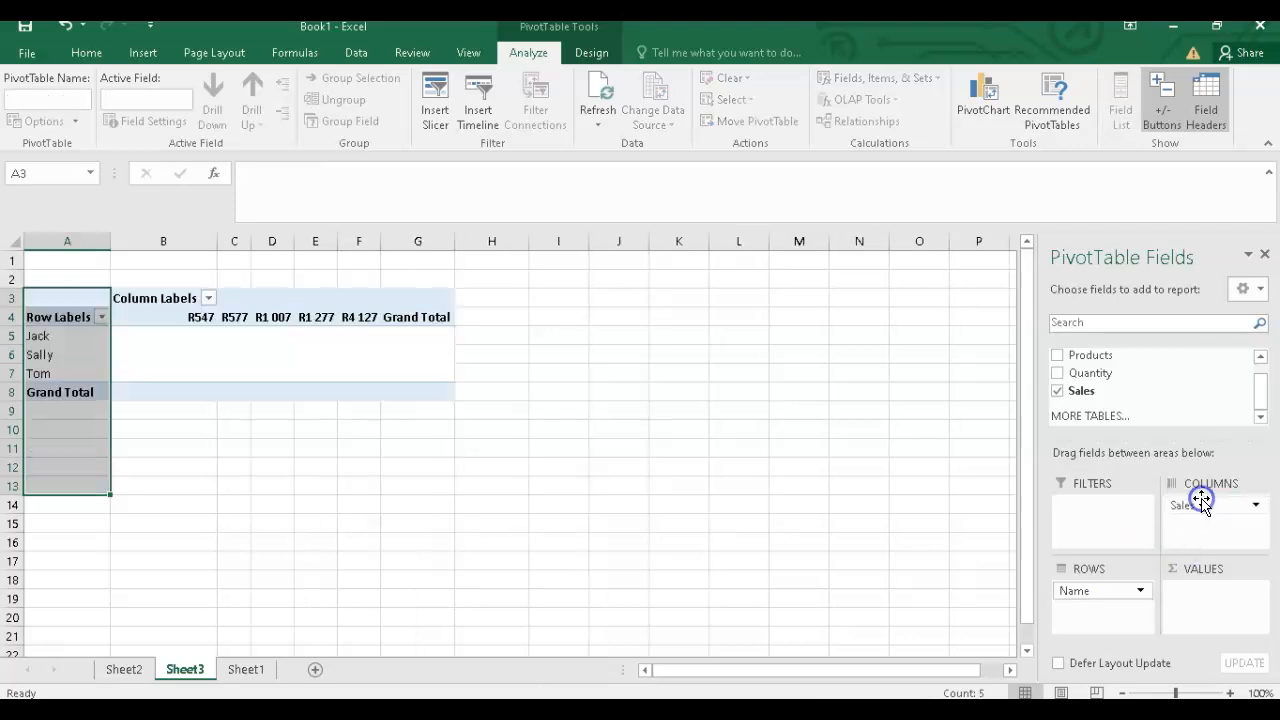
left_click(663, 432)
left_click(44, 300)
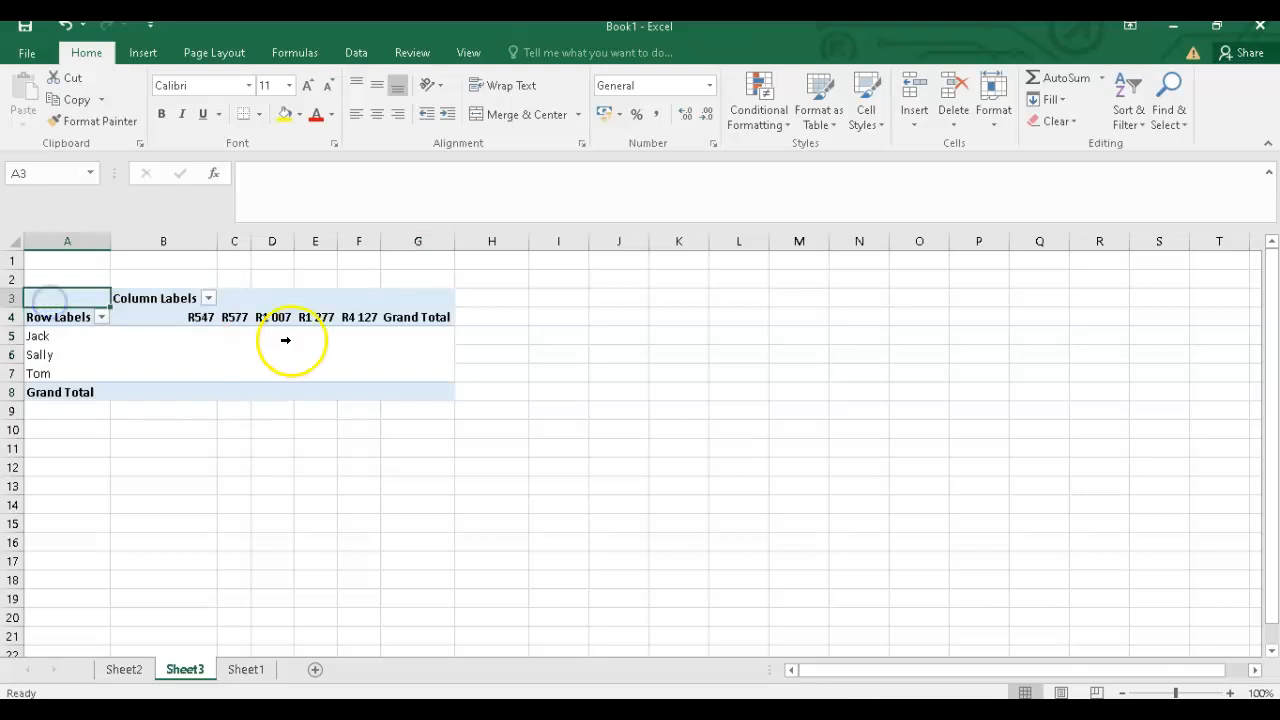
left_click(43, 297)
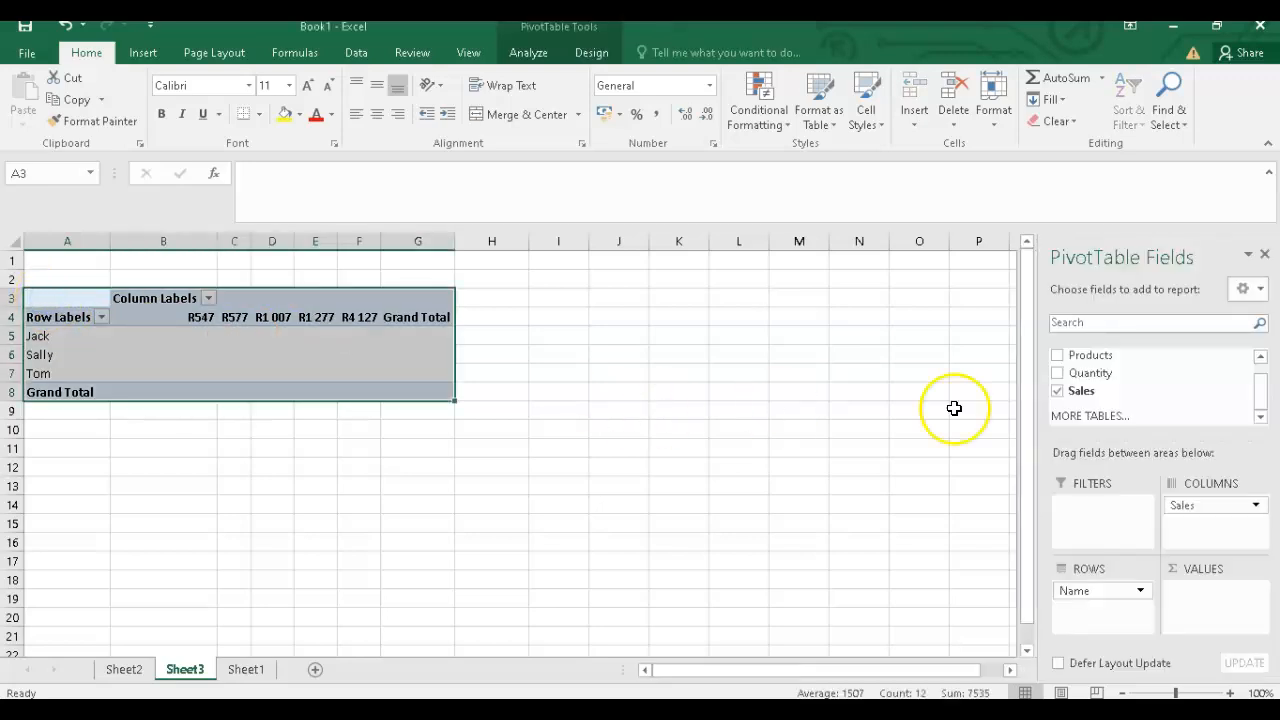
Move the Sales field from the columns area to the values area to sum sales per name
left_click_drag(1190, 507, 1210, 592)
left_click(643, 318)
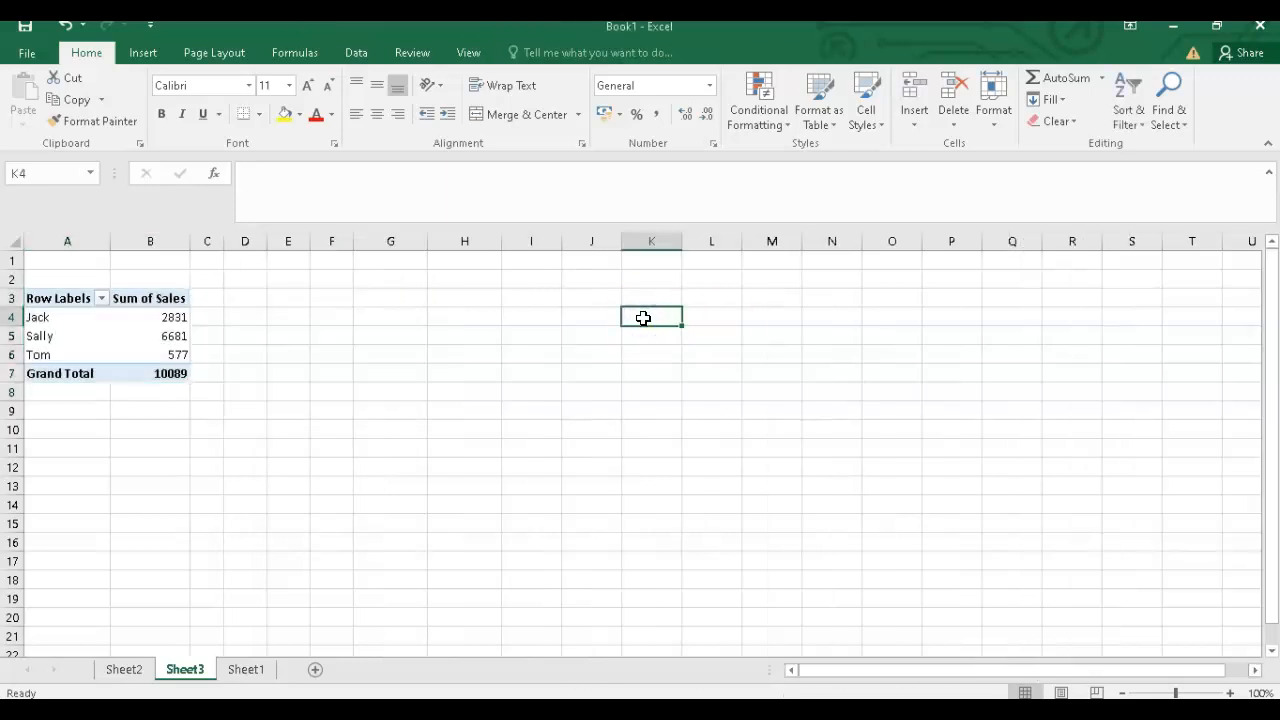
mouse_move(127, 314)
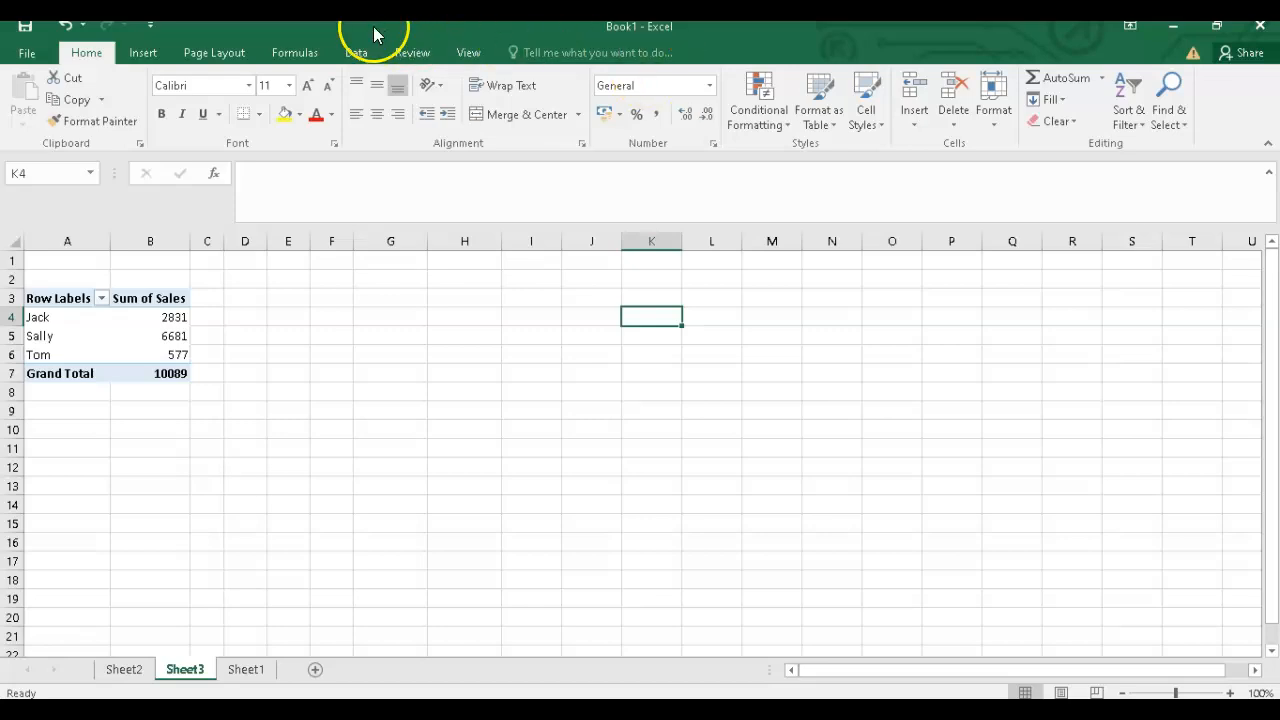
Preview the Line, Histogram and Box & Whisker types for the PivotTable, and insert a Clustered Column PivotChart of Sum of Sales per name
left_click_drag(37, 296, 157, 371)
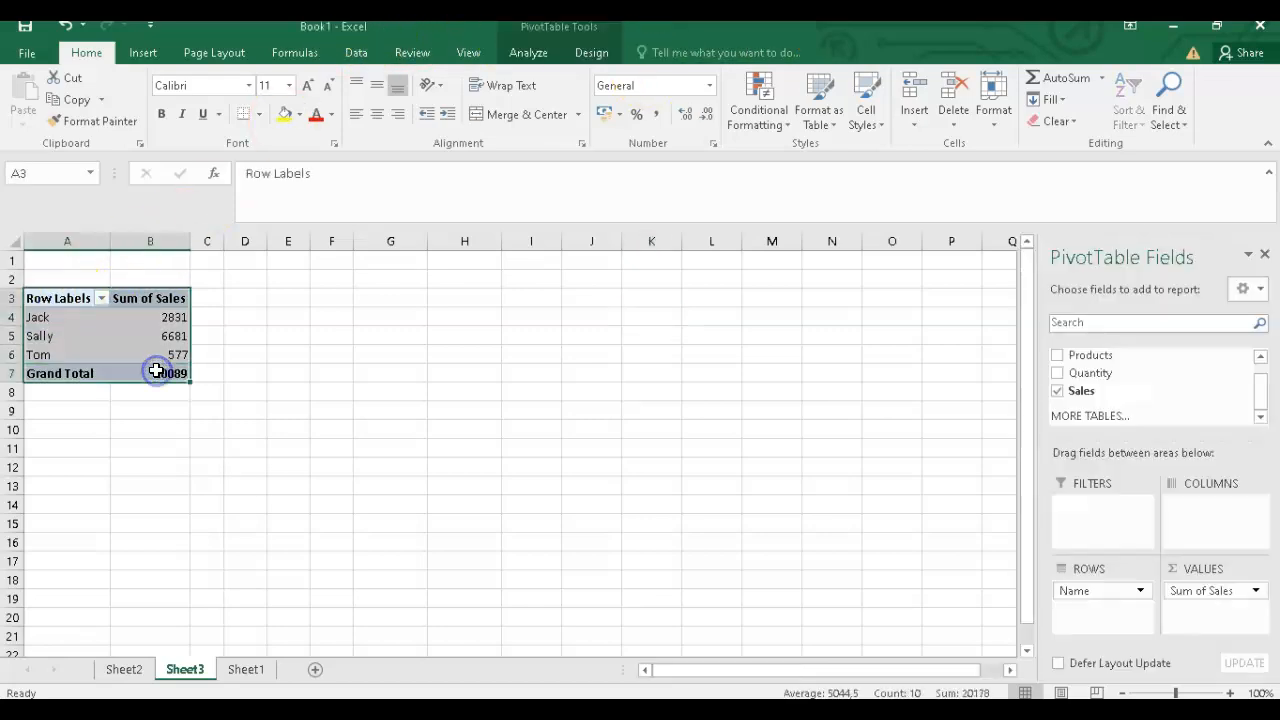
left_click(513, 48)
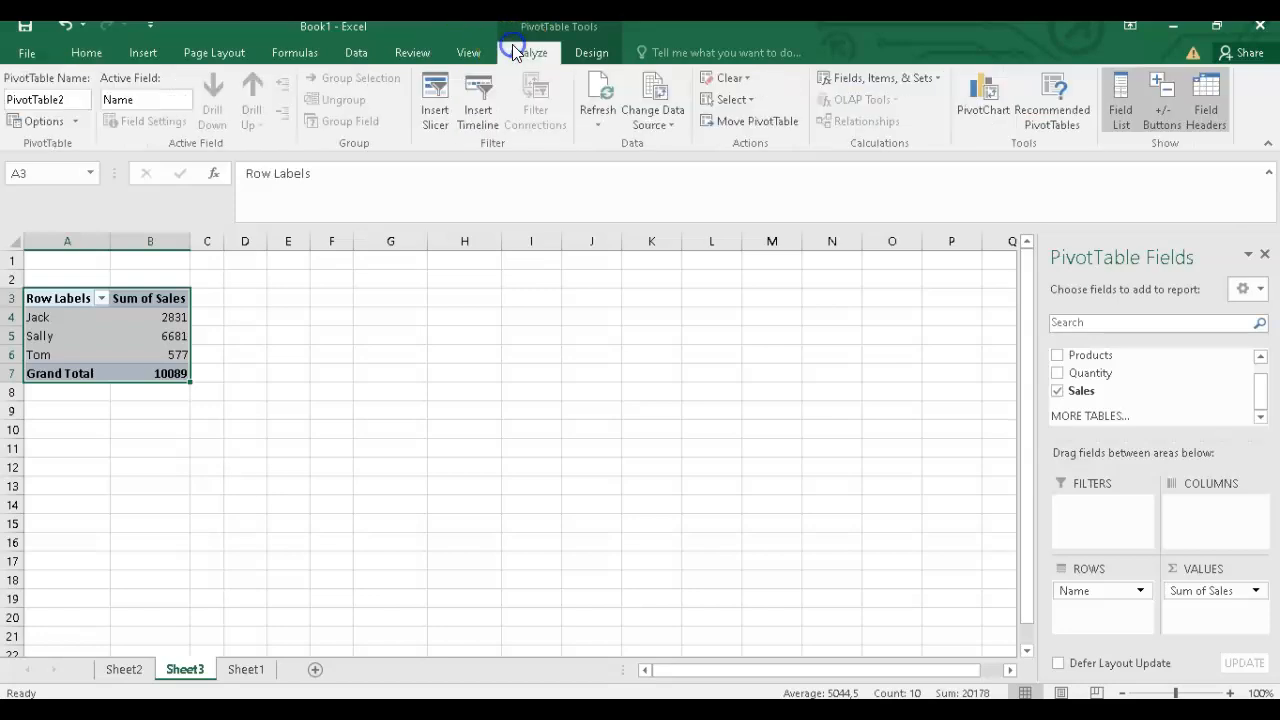
left_click(977, 94)
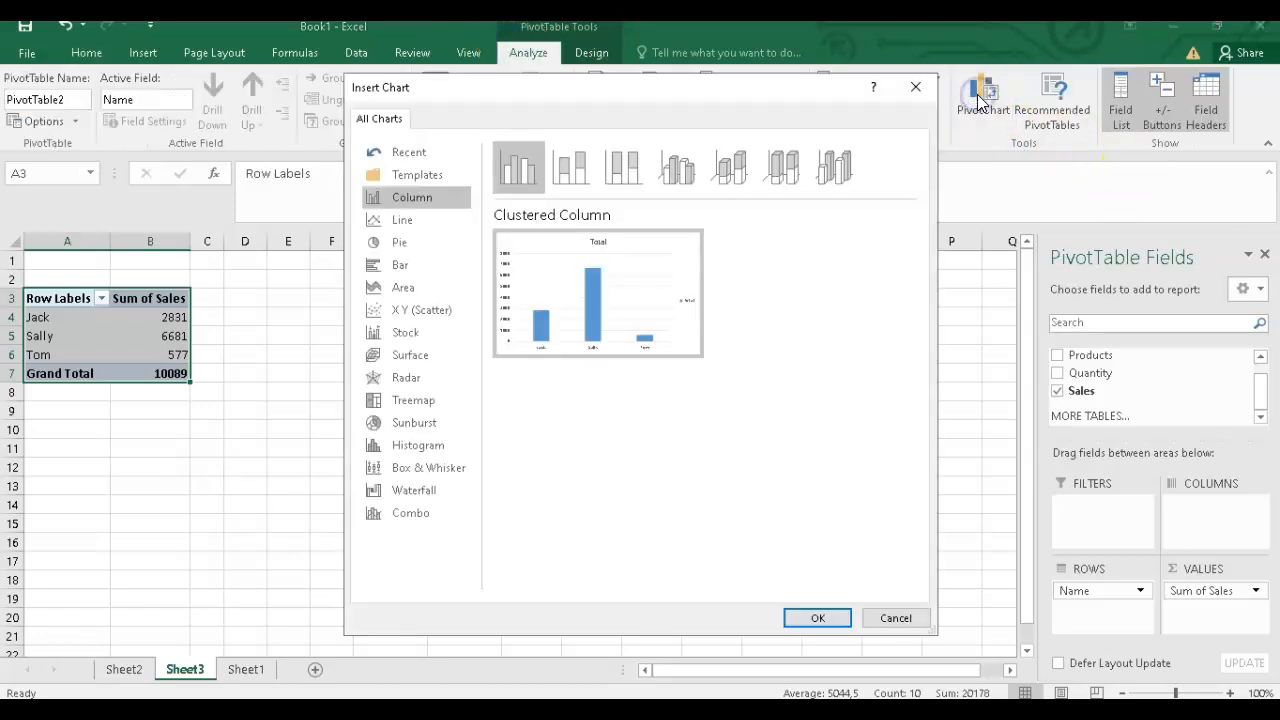
left_click(430, 222)
left_click(600, 272)
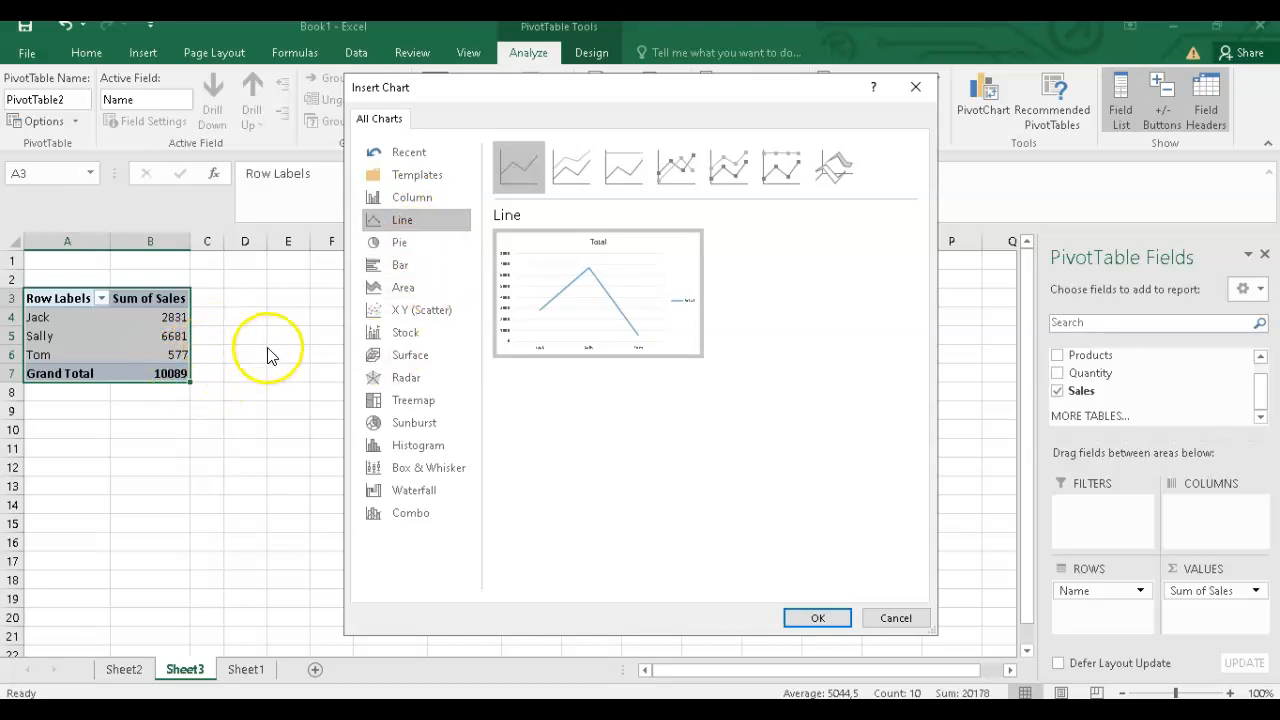
left_click(419, 445)
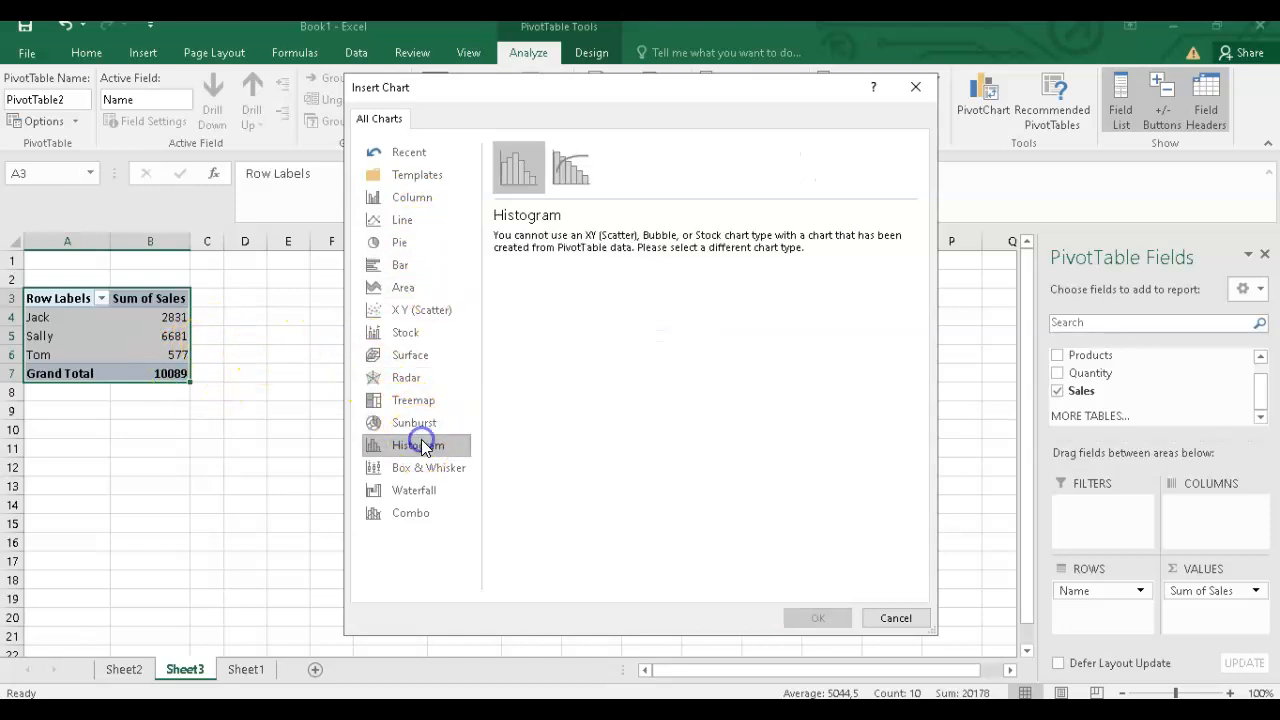
left_click(421, 464)
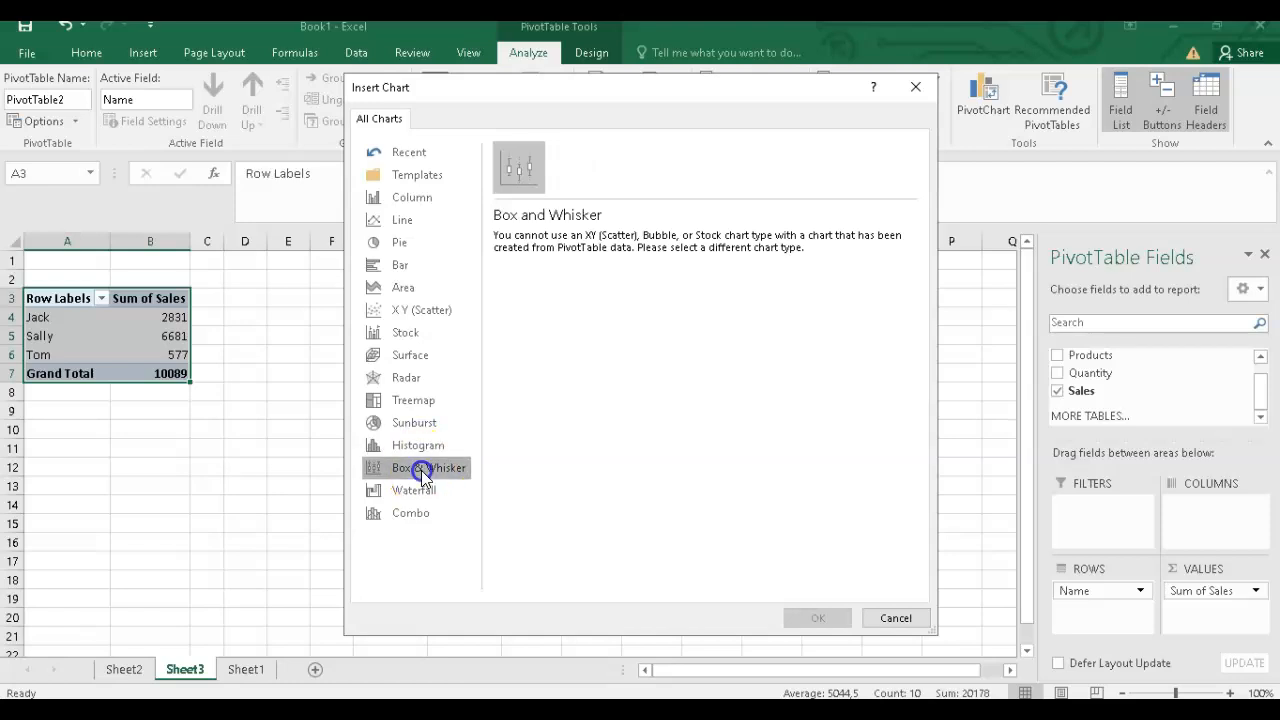
left_click(421, 447)
left_click(428, 200)
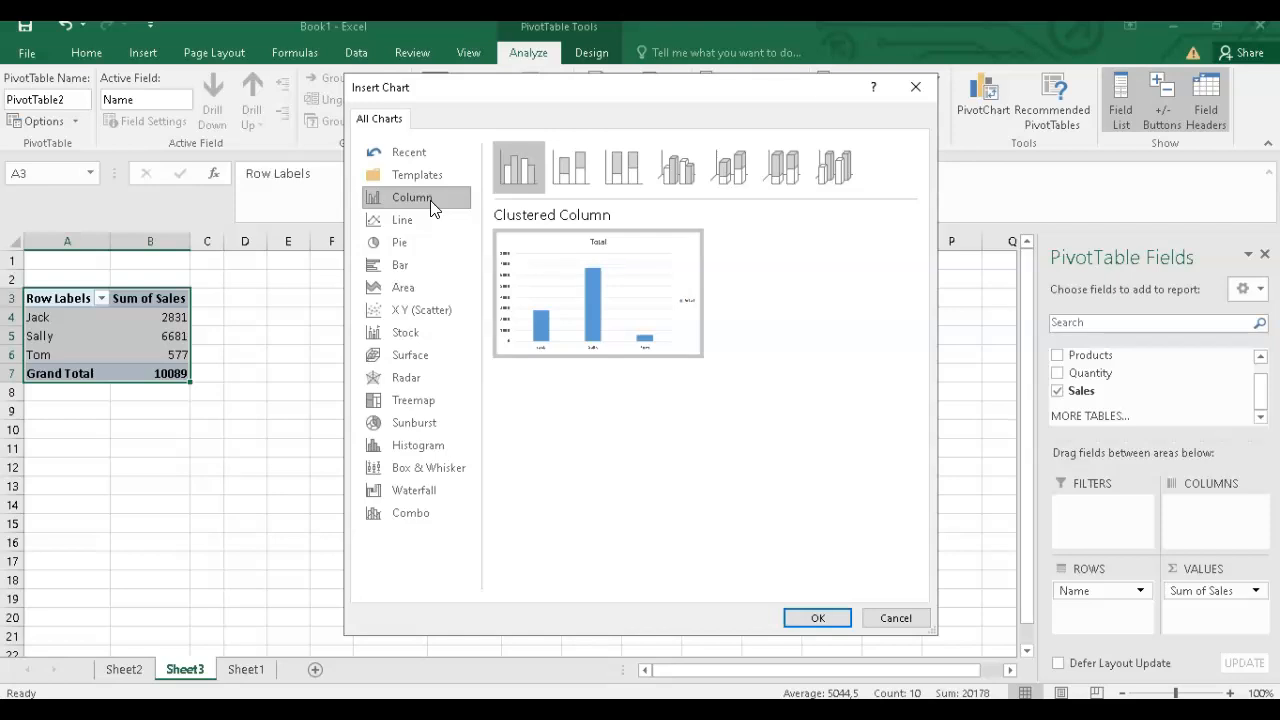
left_click(633, 263)
left_click(815, 615)
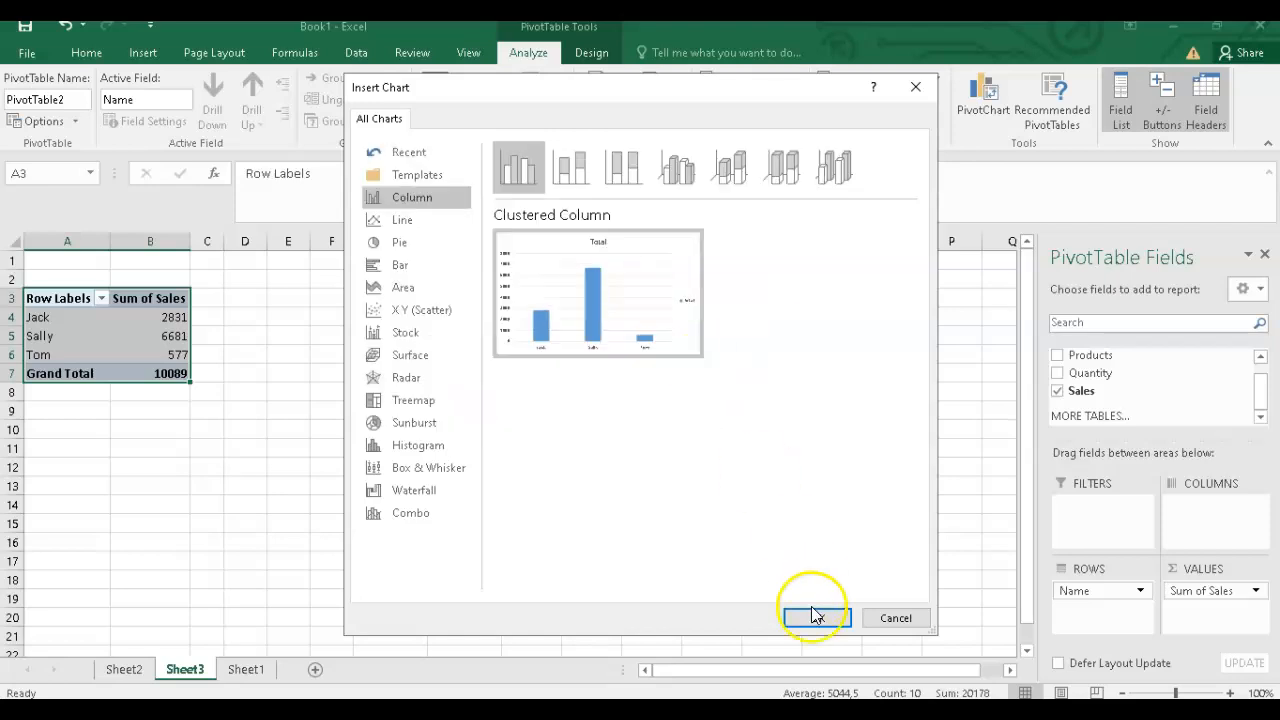